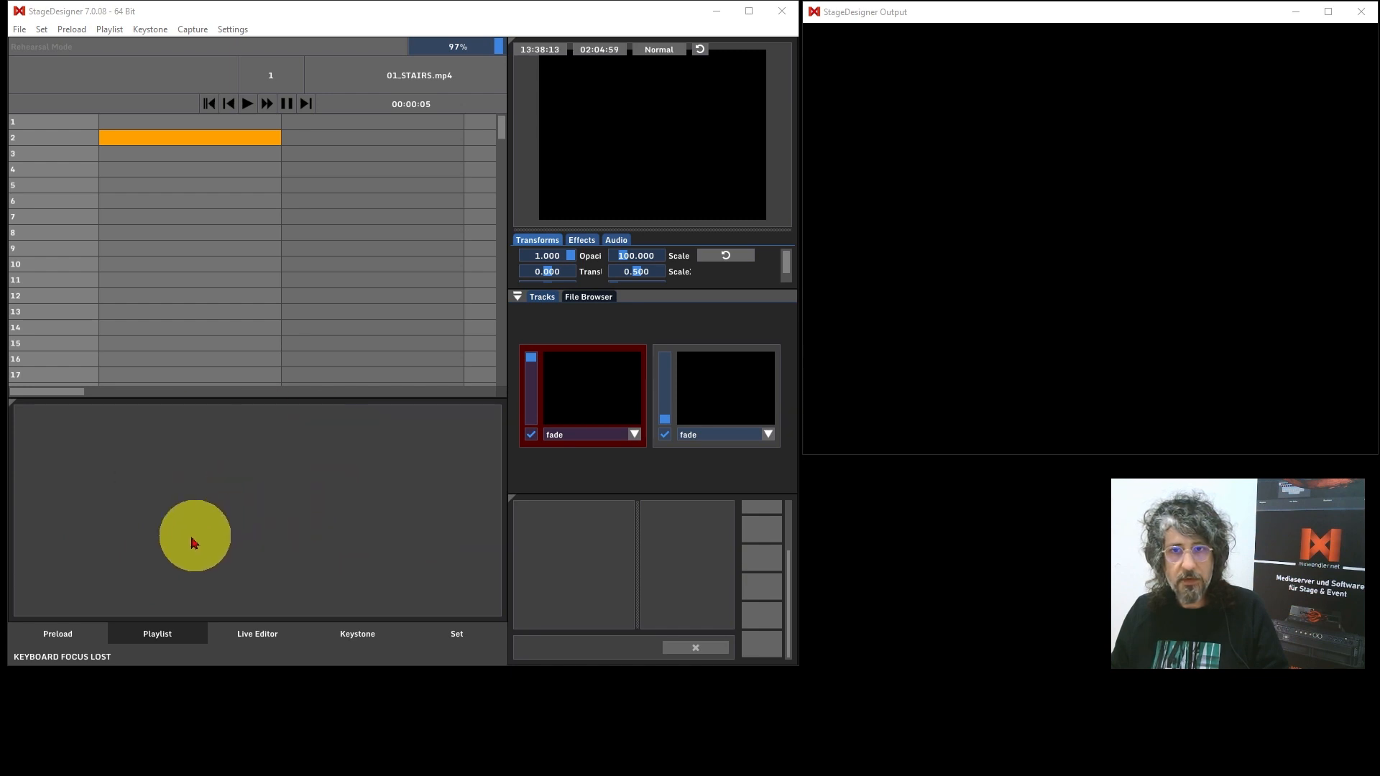
# Step: Add a clip trigger for 01_STAIRS.mp4 in the first column of playlist row 1 and play it
pyautogui.click(60, 632)
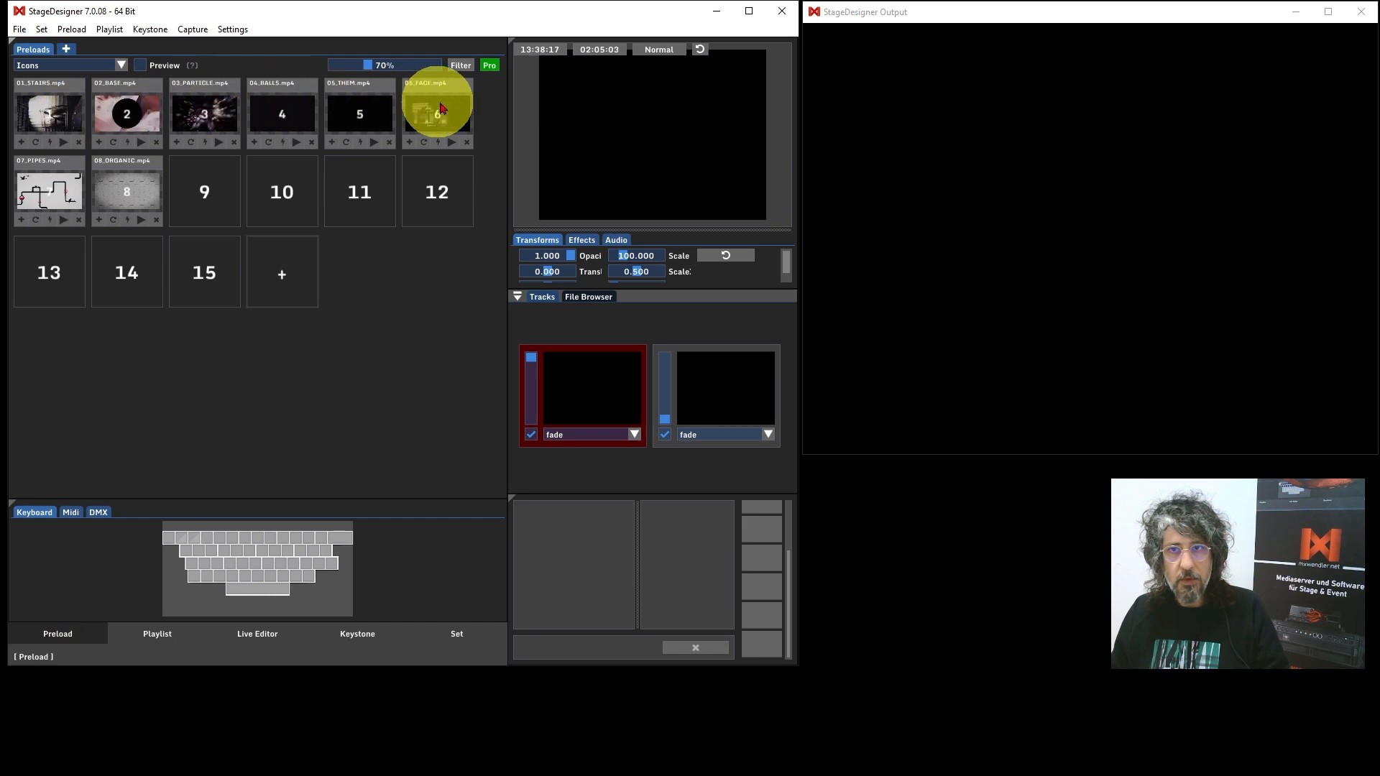
pyautogui.click(158, 633)
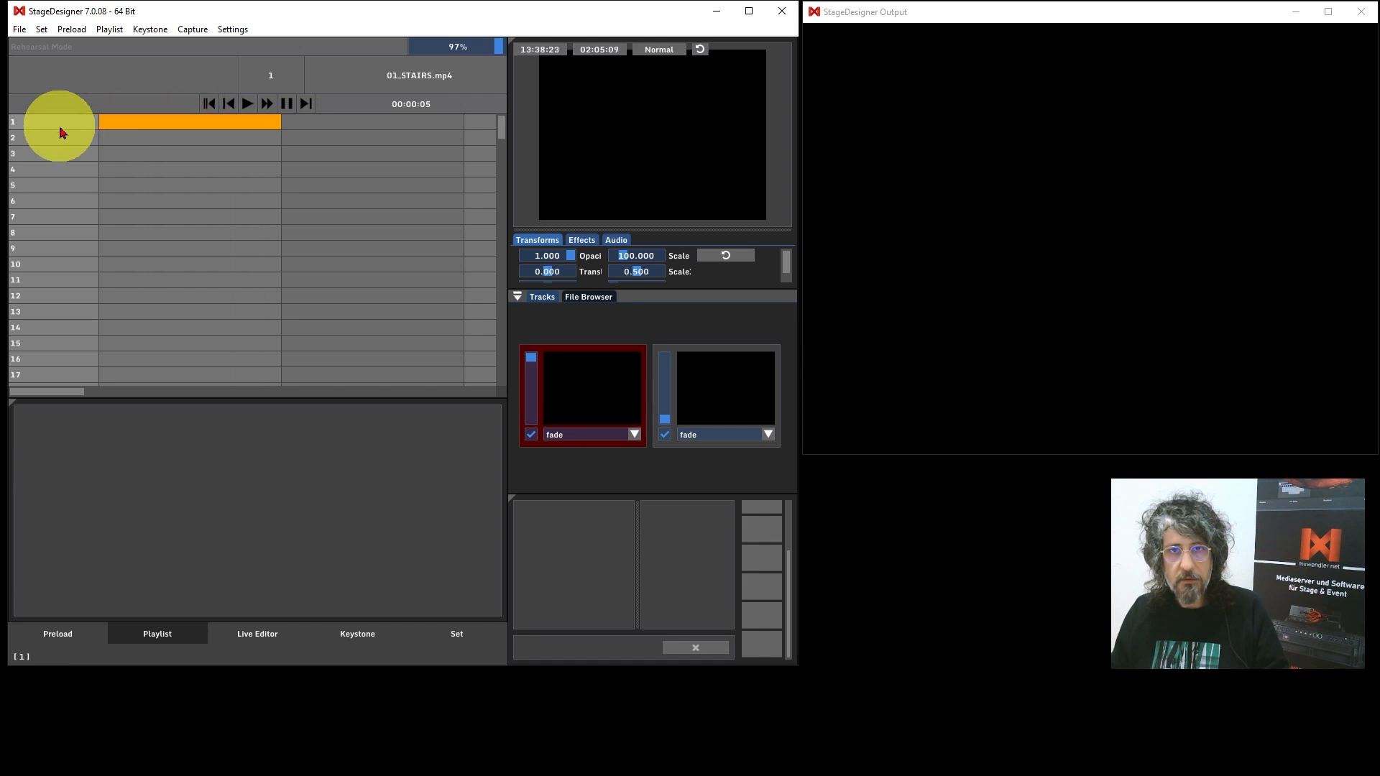
pyautogui.rightClick(189, 127)
pyautogui.moveTo(223, 134)
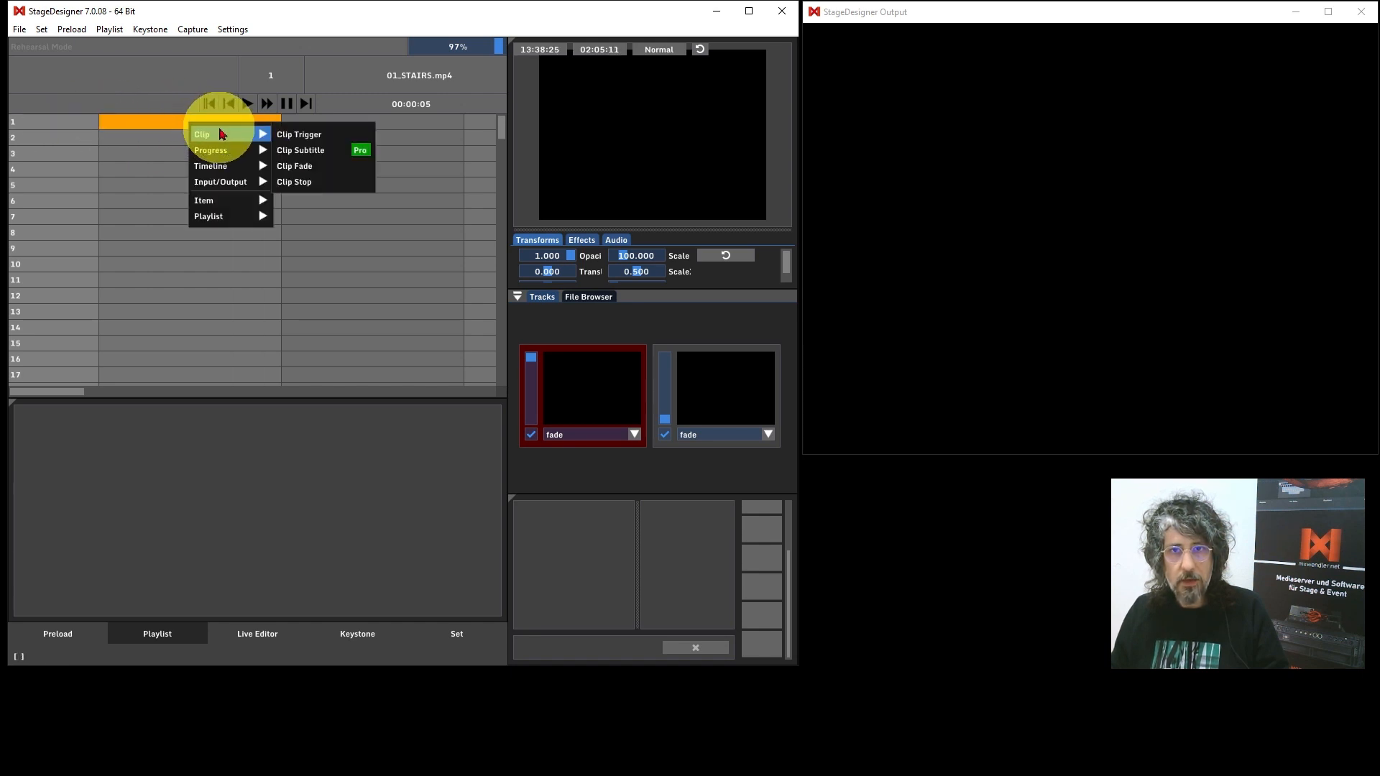
pyautogui.click(306, 134)
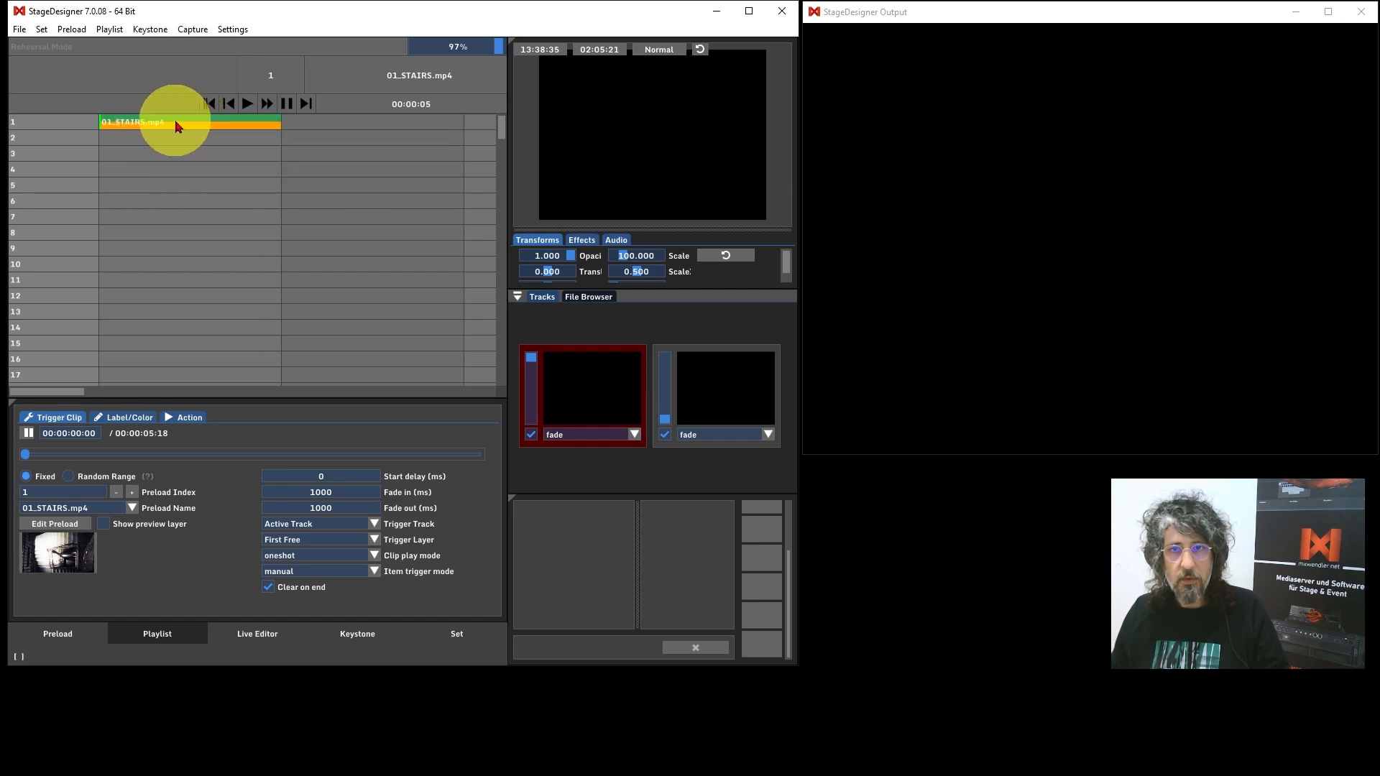
pyautogui.click(248, 104)
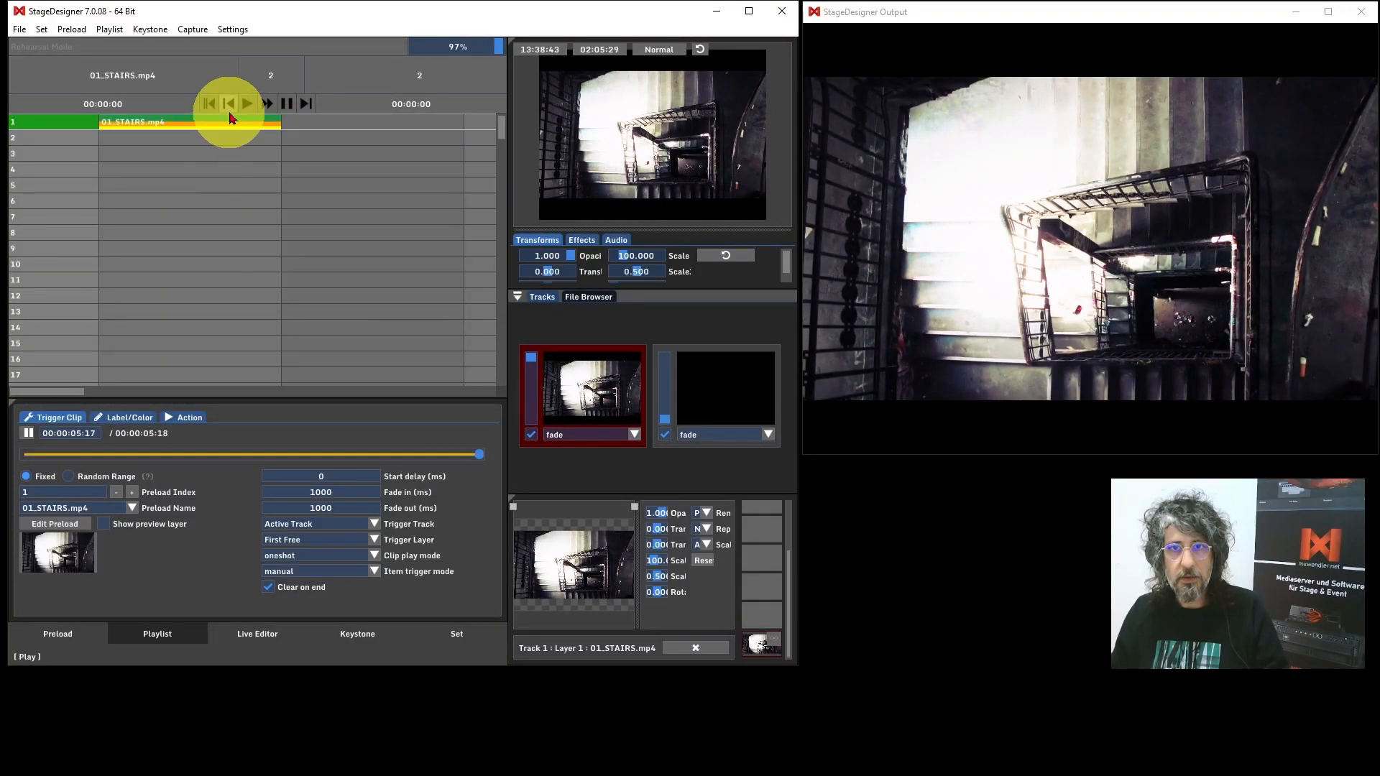
# Step: Add clip triggers for 02_BASE.mp4 and 03_PARTICLE.mp4 in the first column of rows 2 and 3
pyautogui.rightClick(180, 137)
pyautogui.moveTo(201, 149)
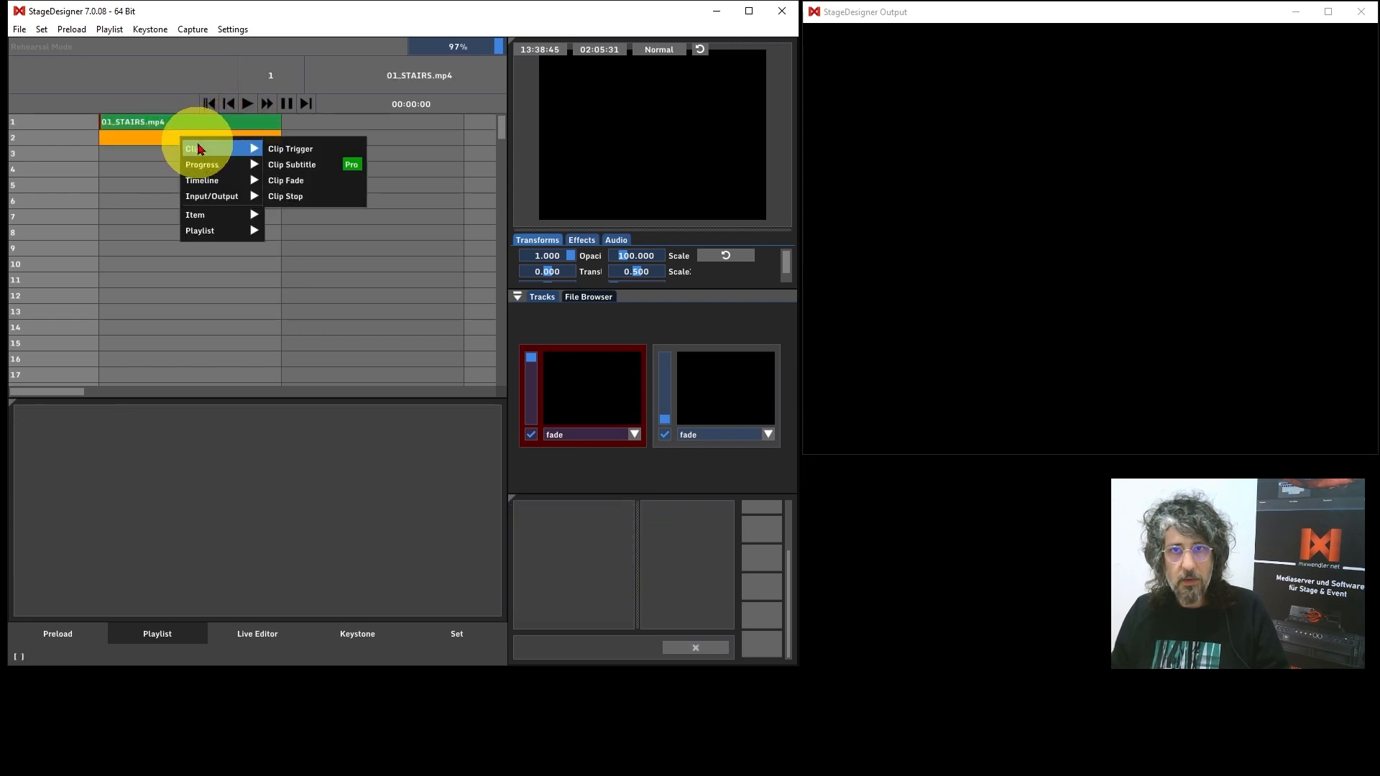
pyautogui.click(275, 149)
pyautogui.rightClick(179, 153)
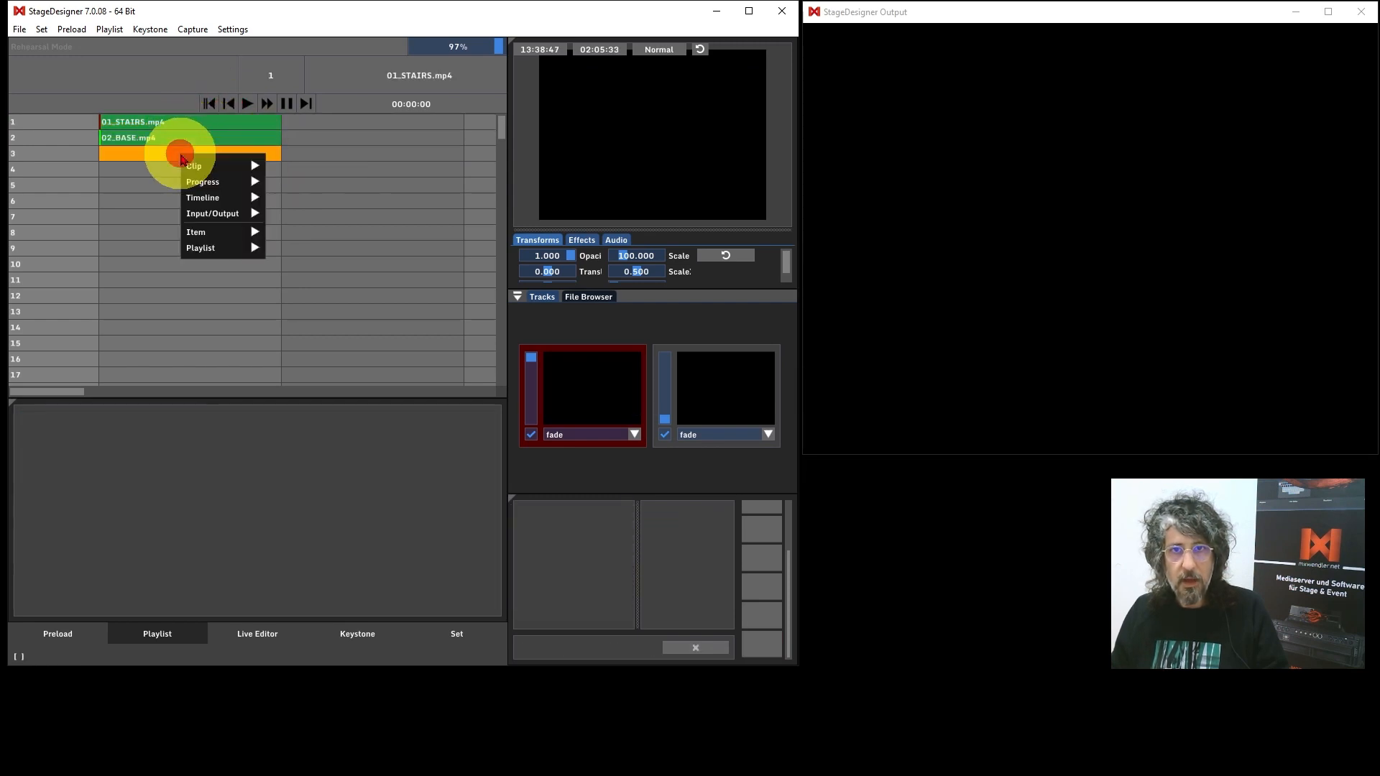
pyautogui.moveTo(245, 164)
pyautogui.click(288, 165)
# Step: Fill rows 4 to 7 of the first column with clip triggers for 04_BALLS.mp4 through 07_PIPES.mp4 in one go
pyautogui.click(186, 168)
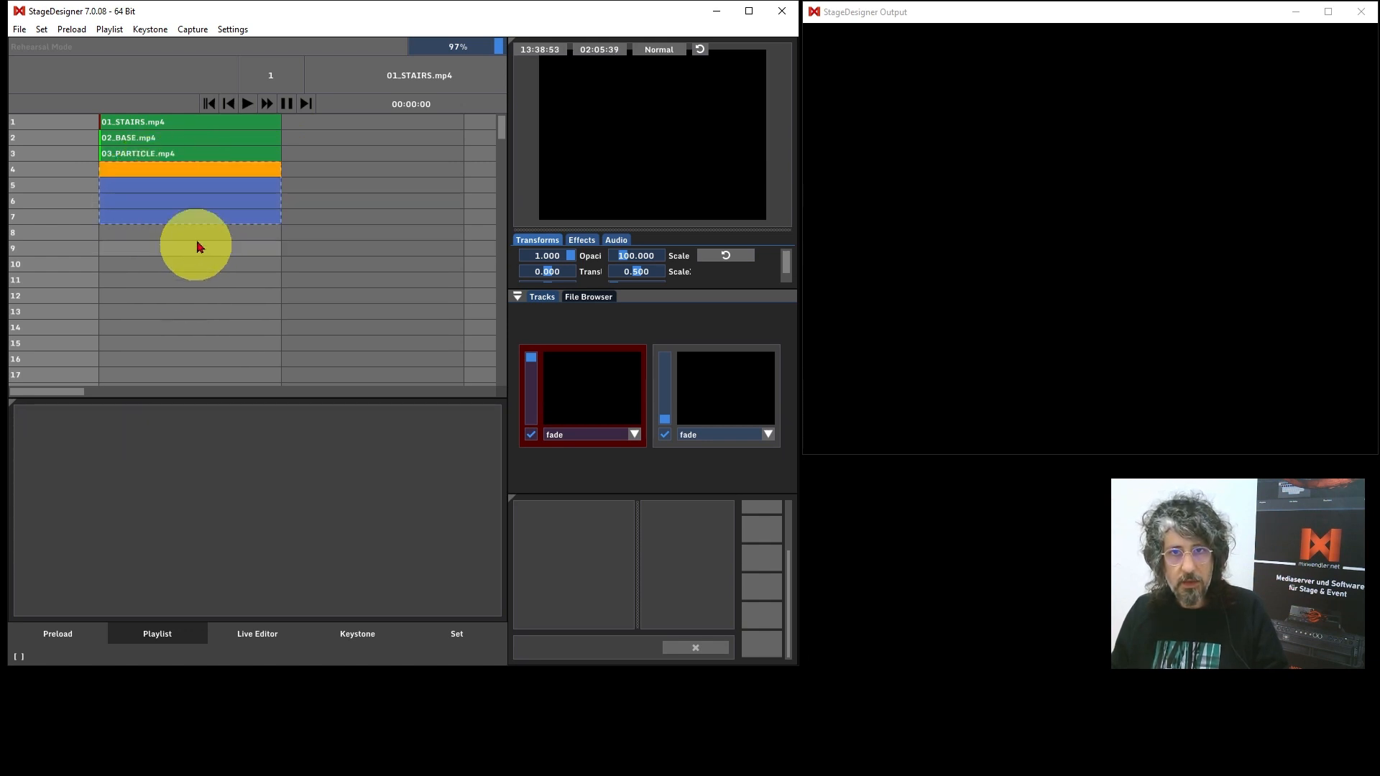
pyautogui.rightClick(181, 181)
pyautogui.moveTo(190, 184)
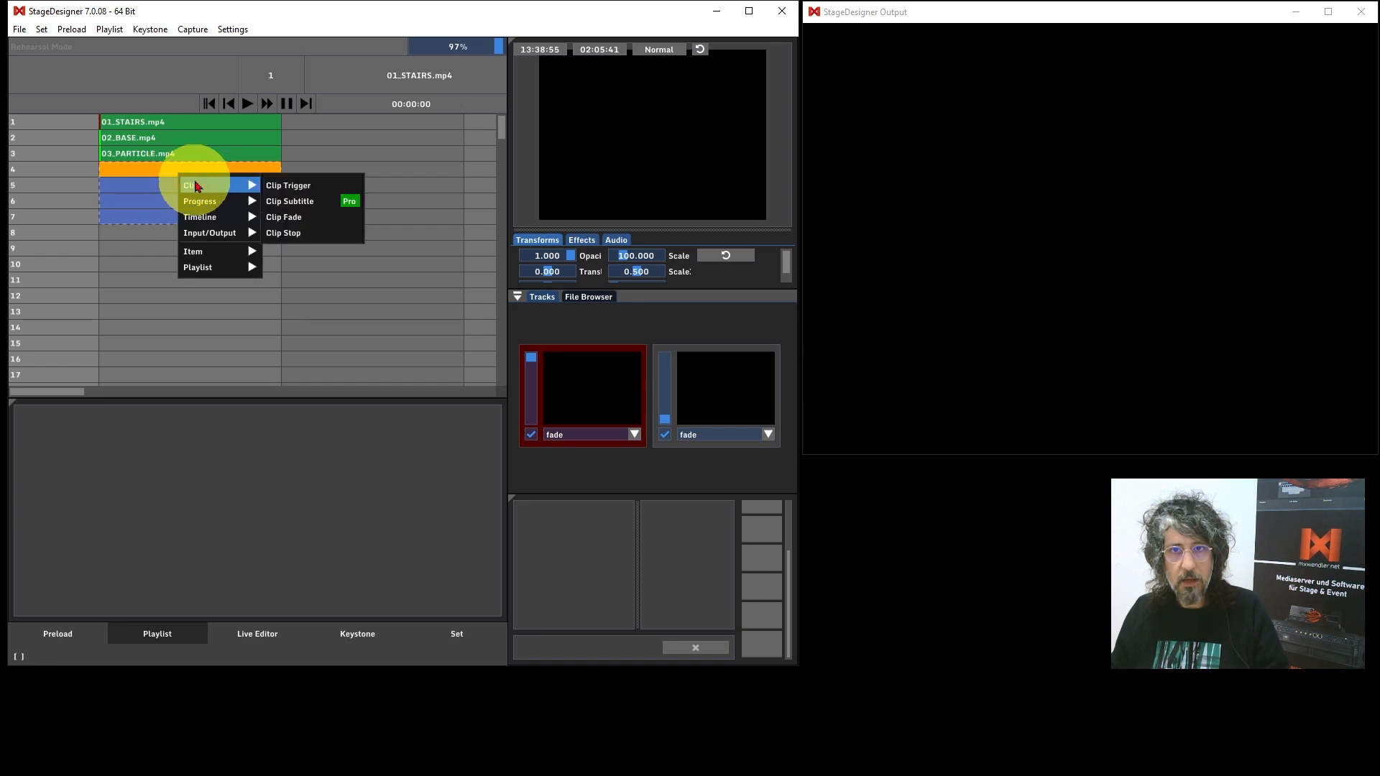
pyautogui.click(301, 187)
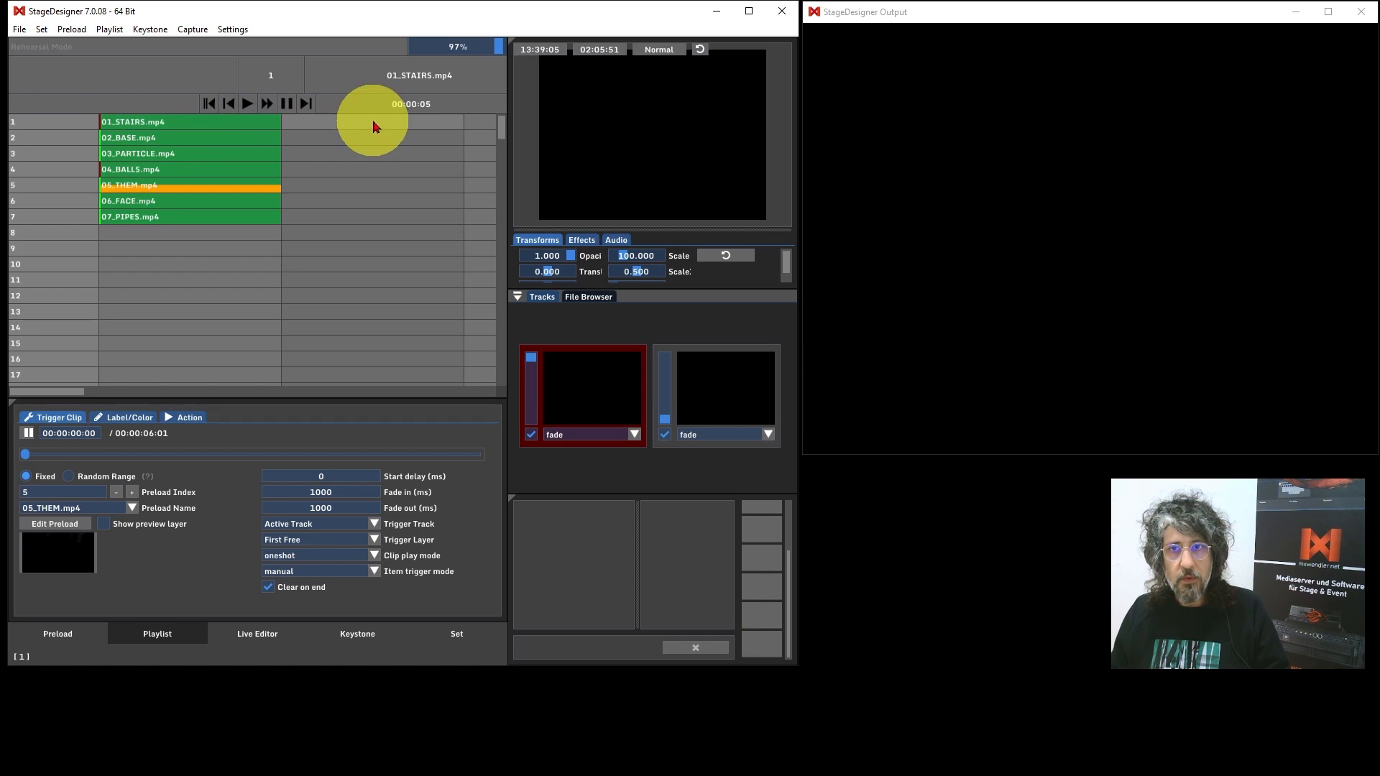
# Step: Add a clip trigger for 01_STAIRS.mp4 in the second column of row 1 and select the row's first clip
pyautogui.rightClick(302, 123)
pyautogui.moveTo(338, 129)
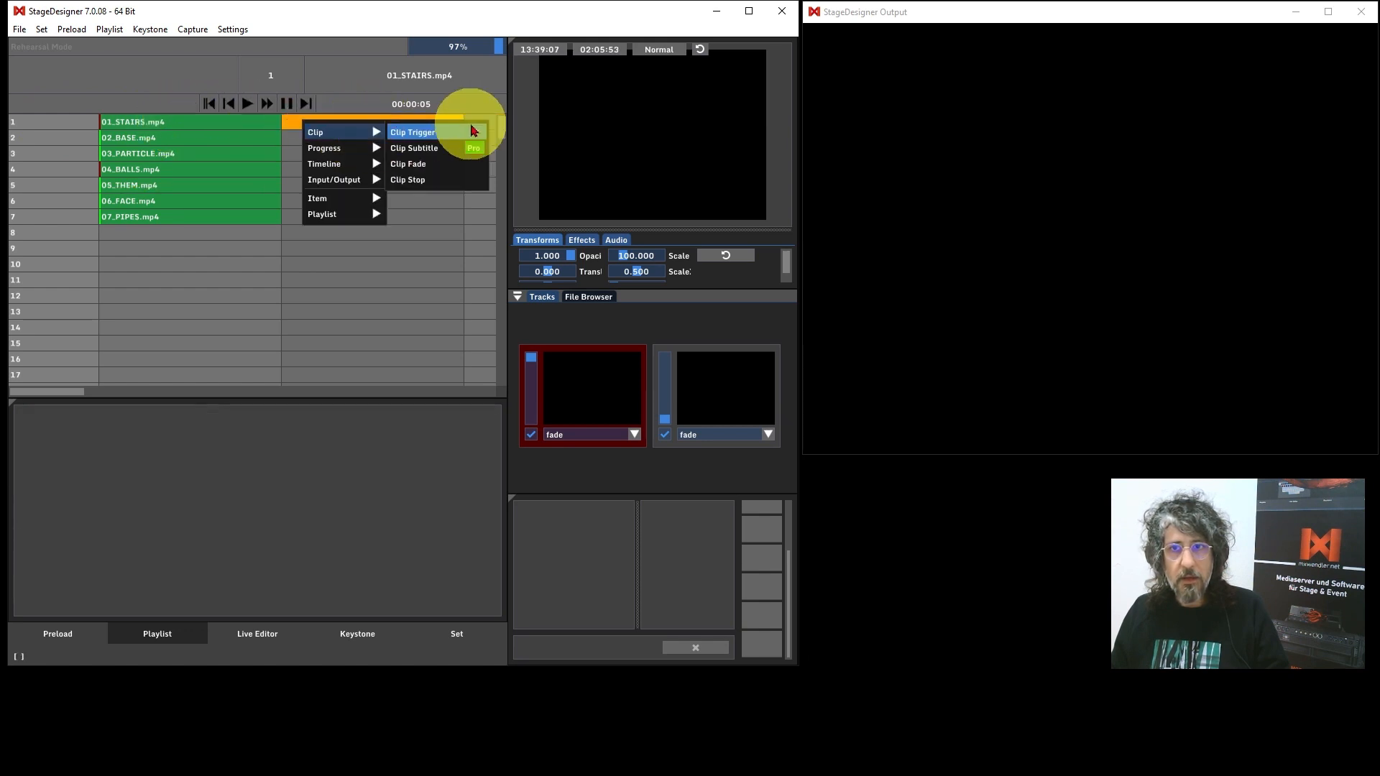
pyautogui.click(425, 130)
pyautogui.click(192, 121)
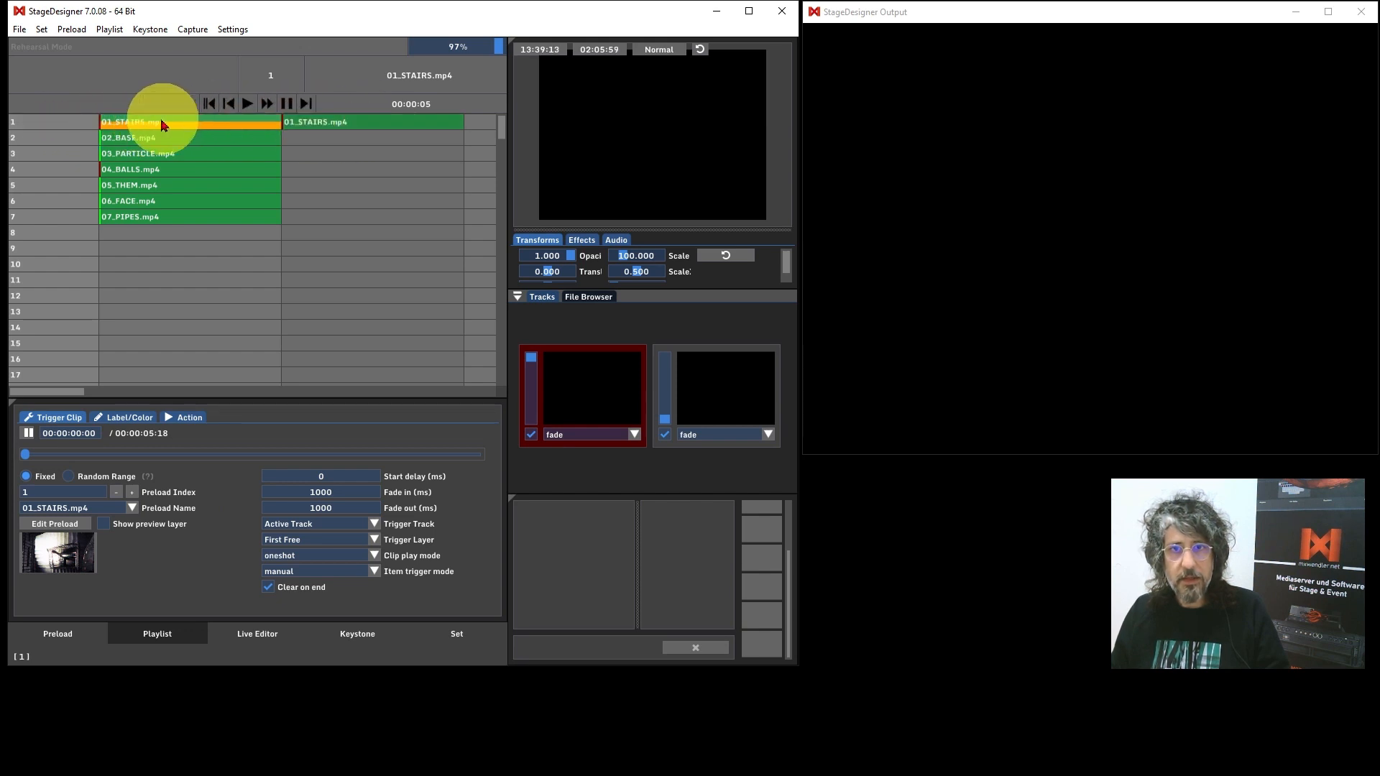
# Step: Compare the preload bank with the playlist and make row 1 the active row
pyautogui.click(58, 634)
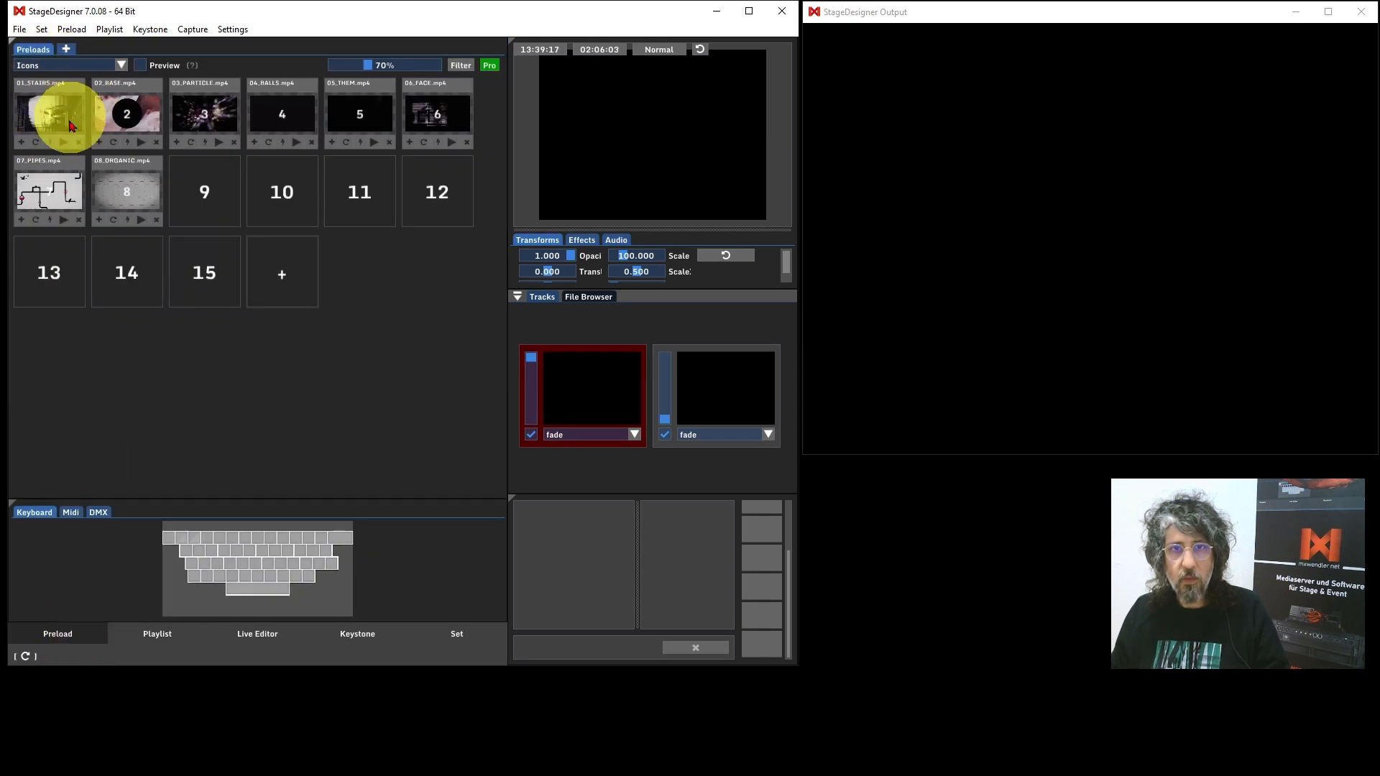
pyautogui.click(169, 637)
pyautogui.click(70, 124)
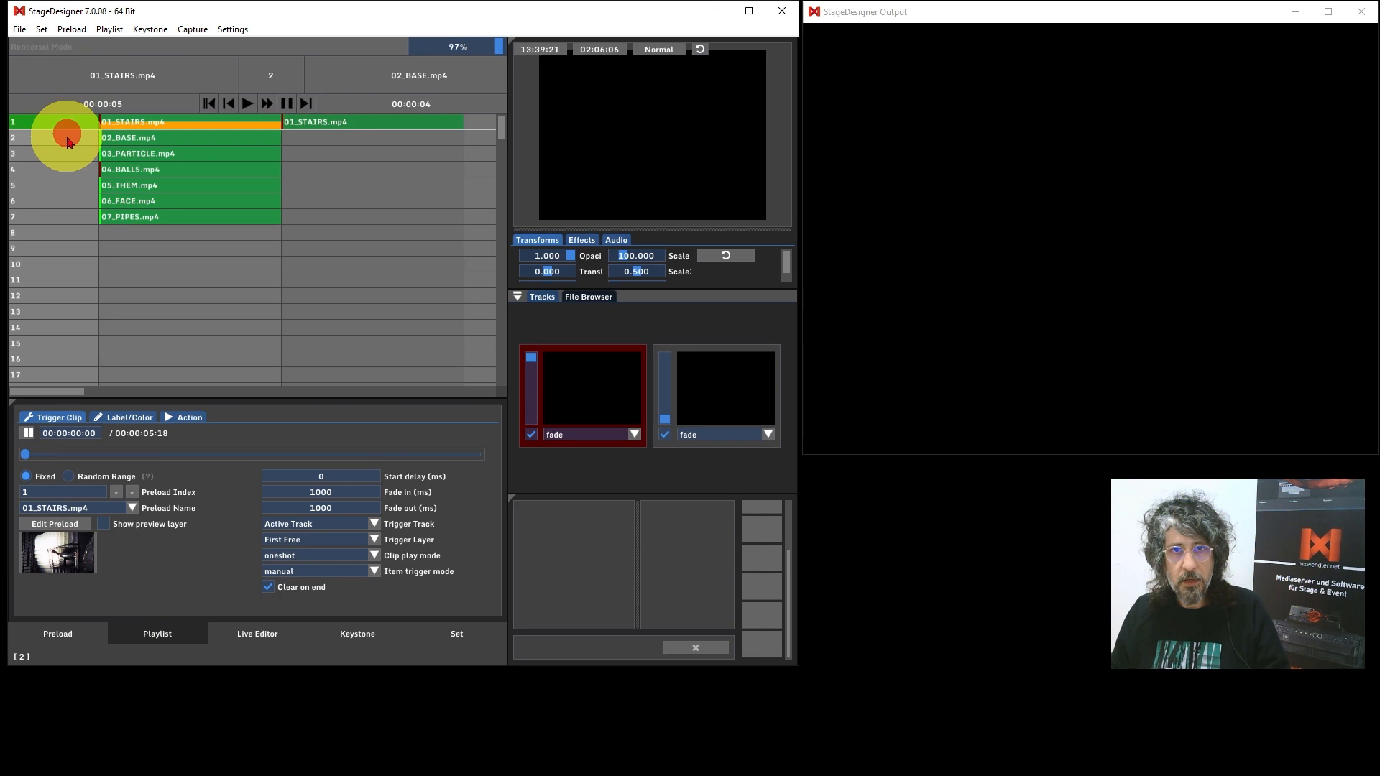
pyautogui.click(64, 636)
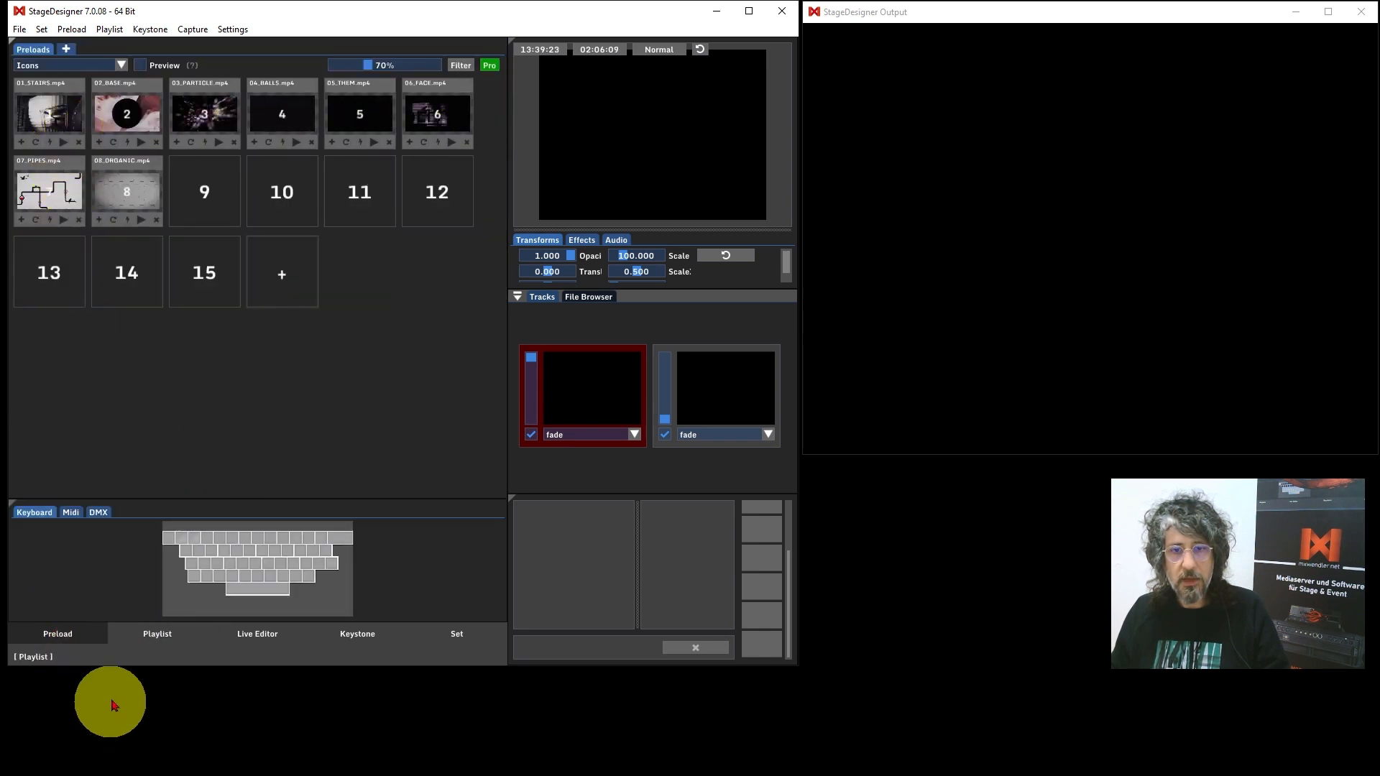
pyautogui.click(137, 642)
# Step: Add a clip trigger for 01_STAIRS.mp4 in the third column of row 1
pyautogui.rightClick(469, 118)
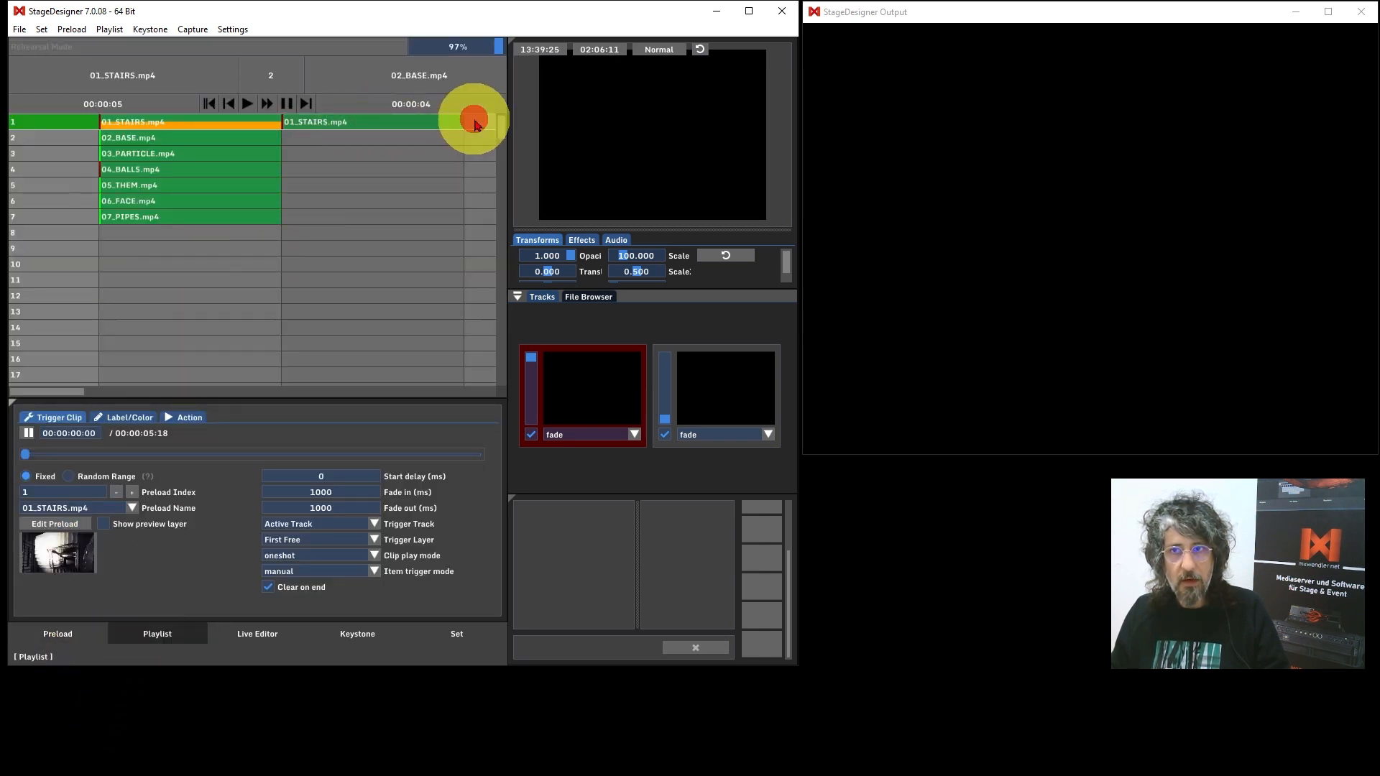
pyautogui.moveTo(486, 133)
pyautogui.click(579, 131)
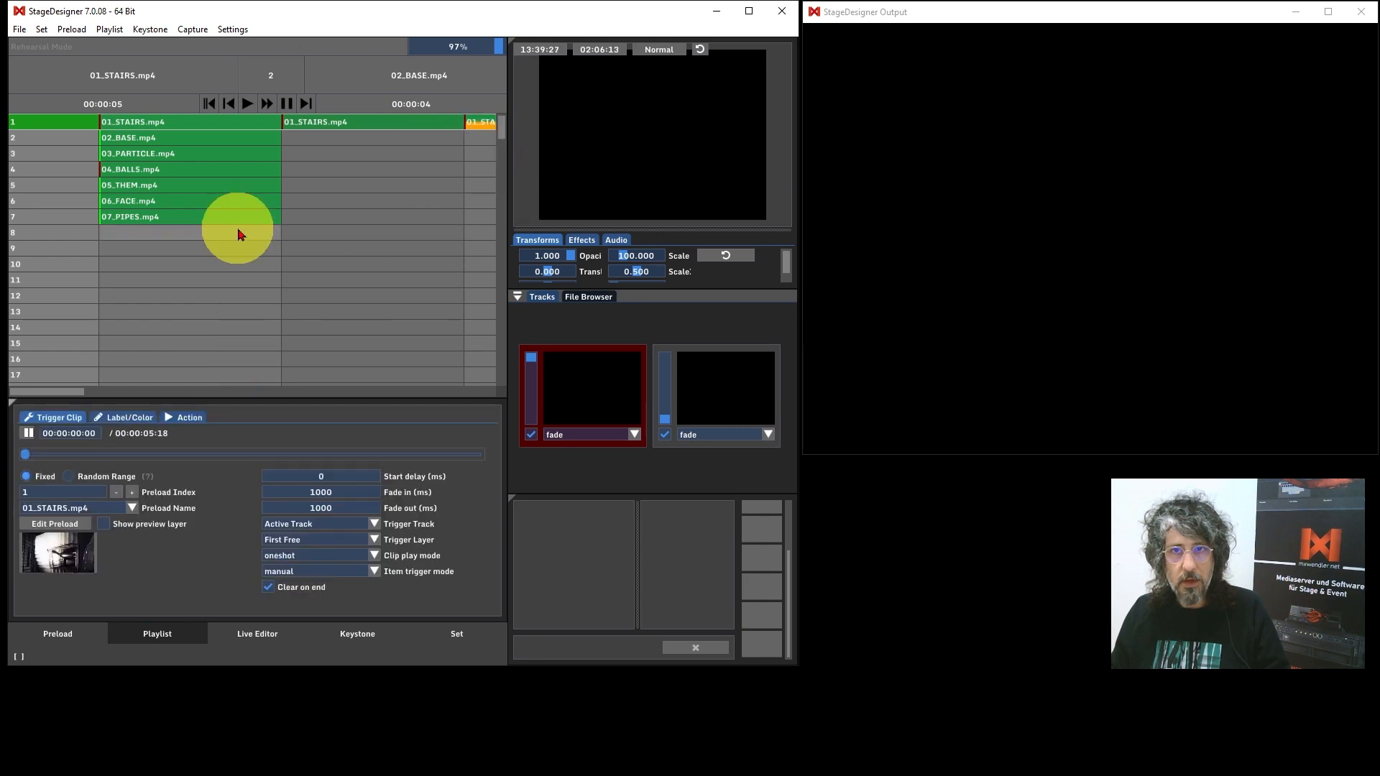
pyautogui.keyDown('ctrl'); pyautogui.scroll(-1, 260, 244); pyautogui.keyUp('ctrl')
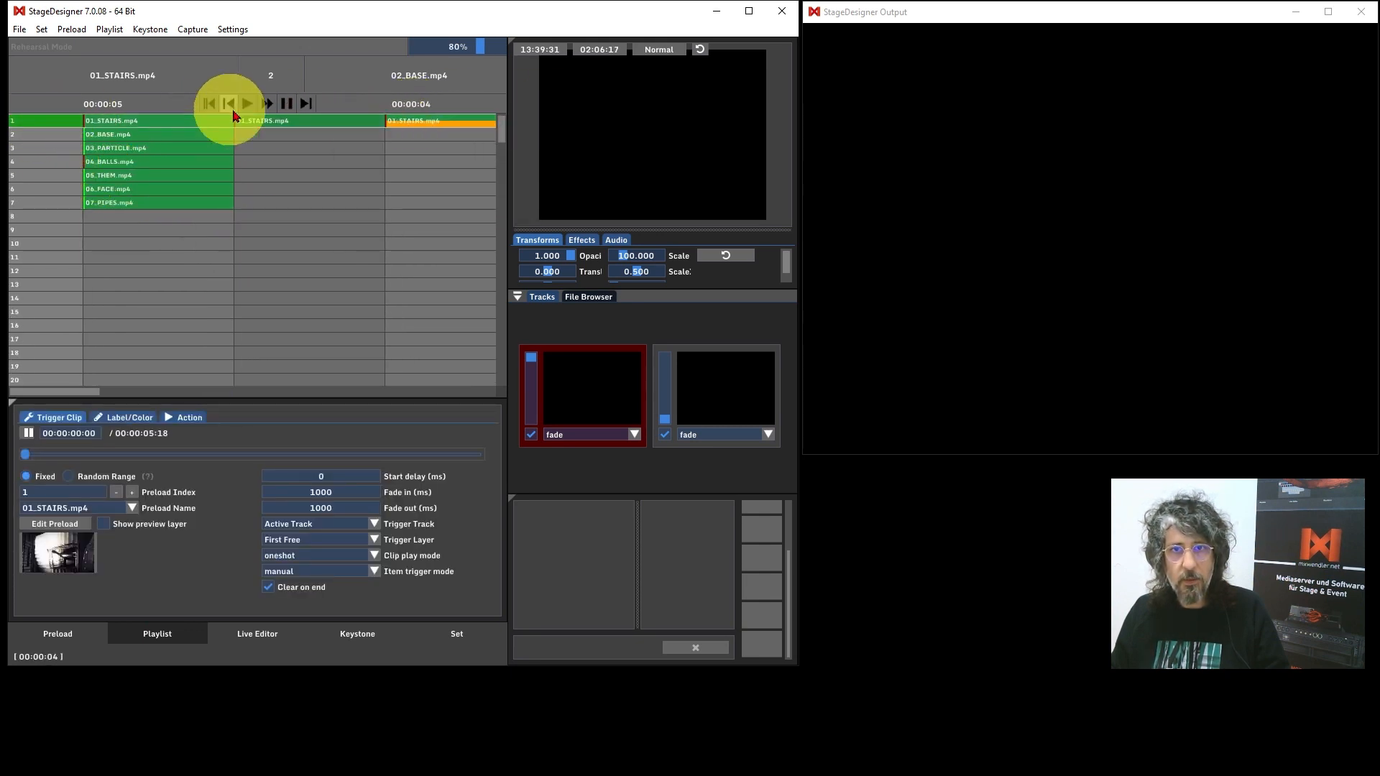
# Step: Check the settings of the clips in row 1 against the first preload in the preload bank
pyautogui.moveTo(400, 119); pyautogui.dragTo(317, 119)
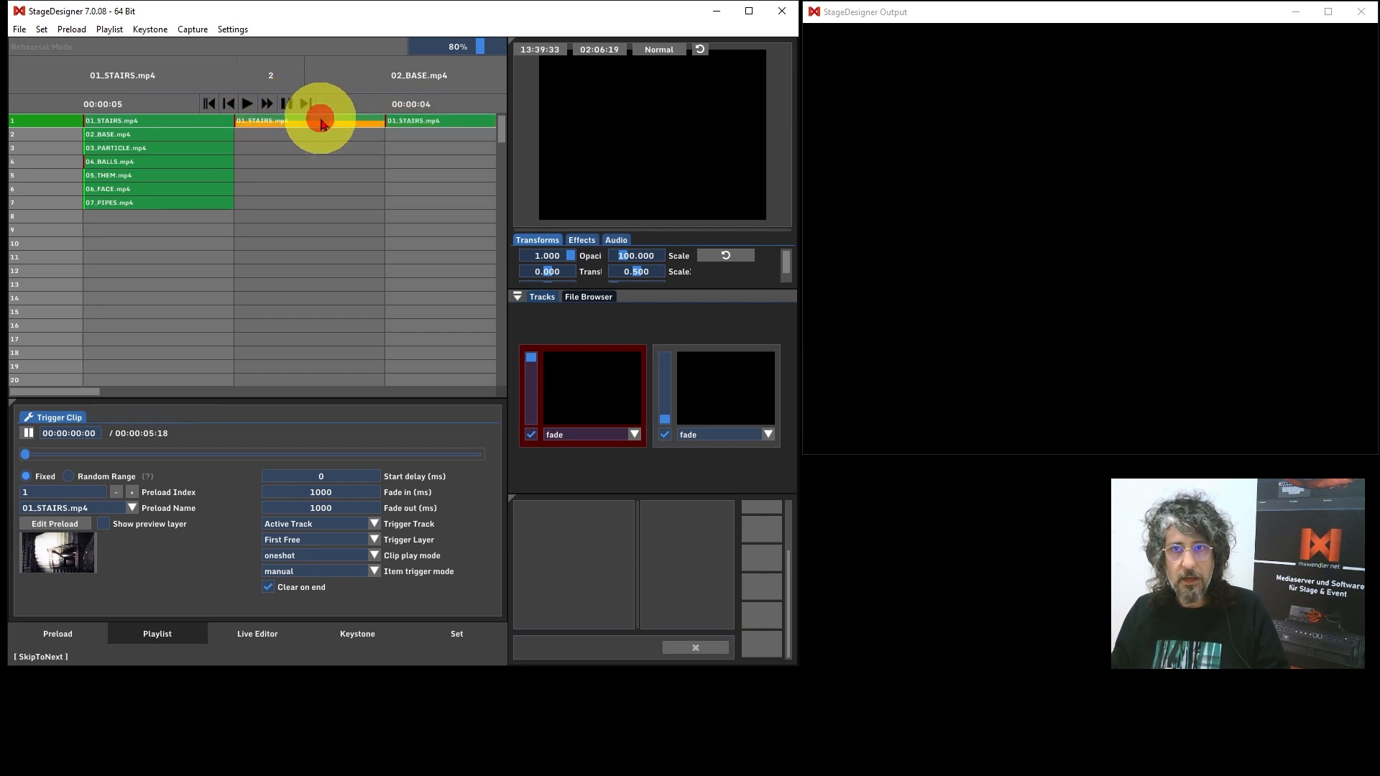
pyautogui.click(72, 632)
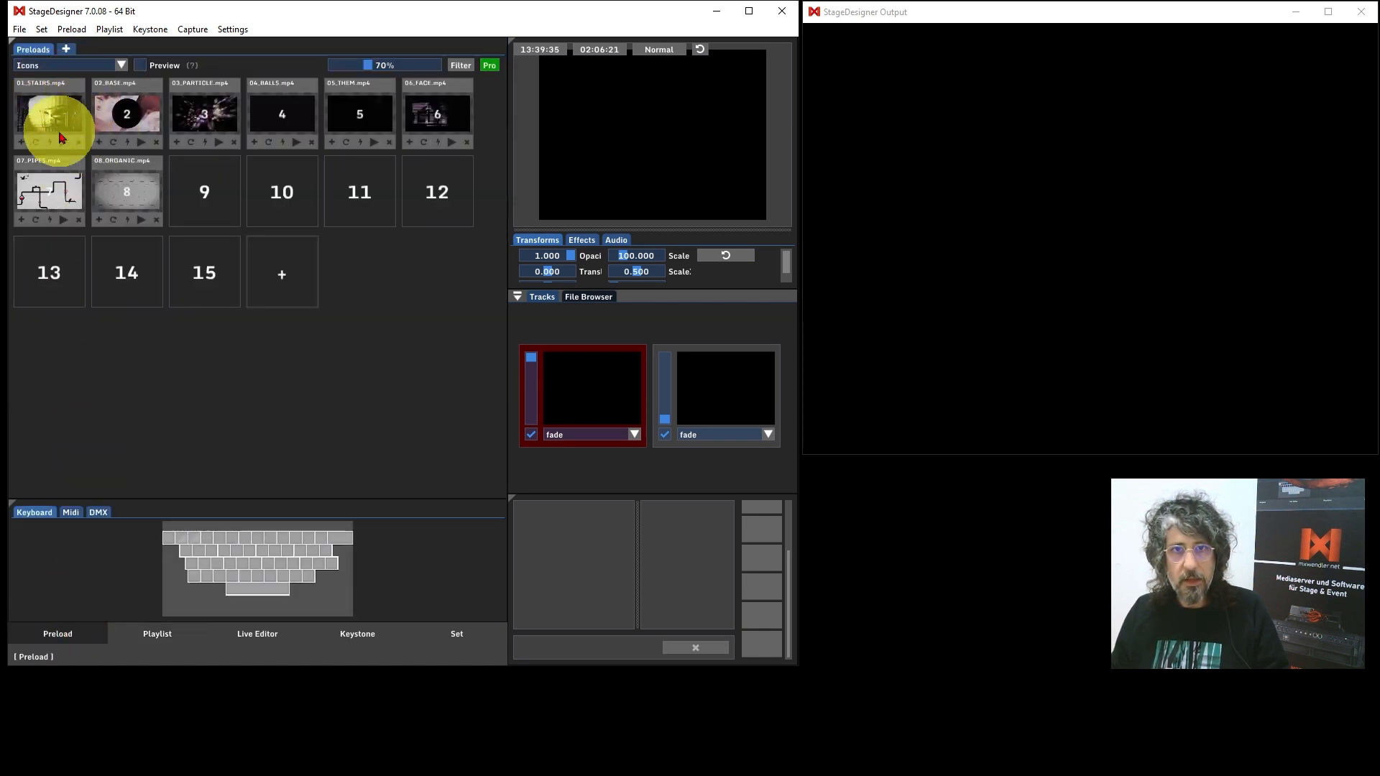
pyautogui.click(147, 636)
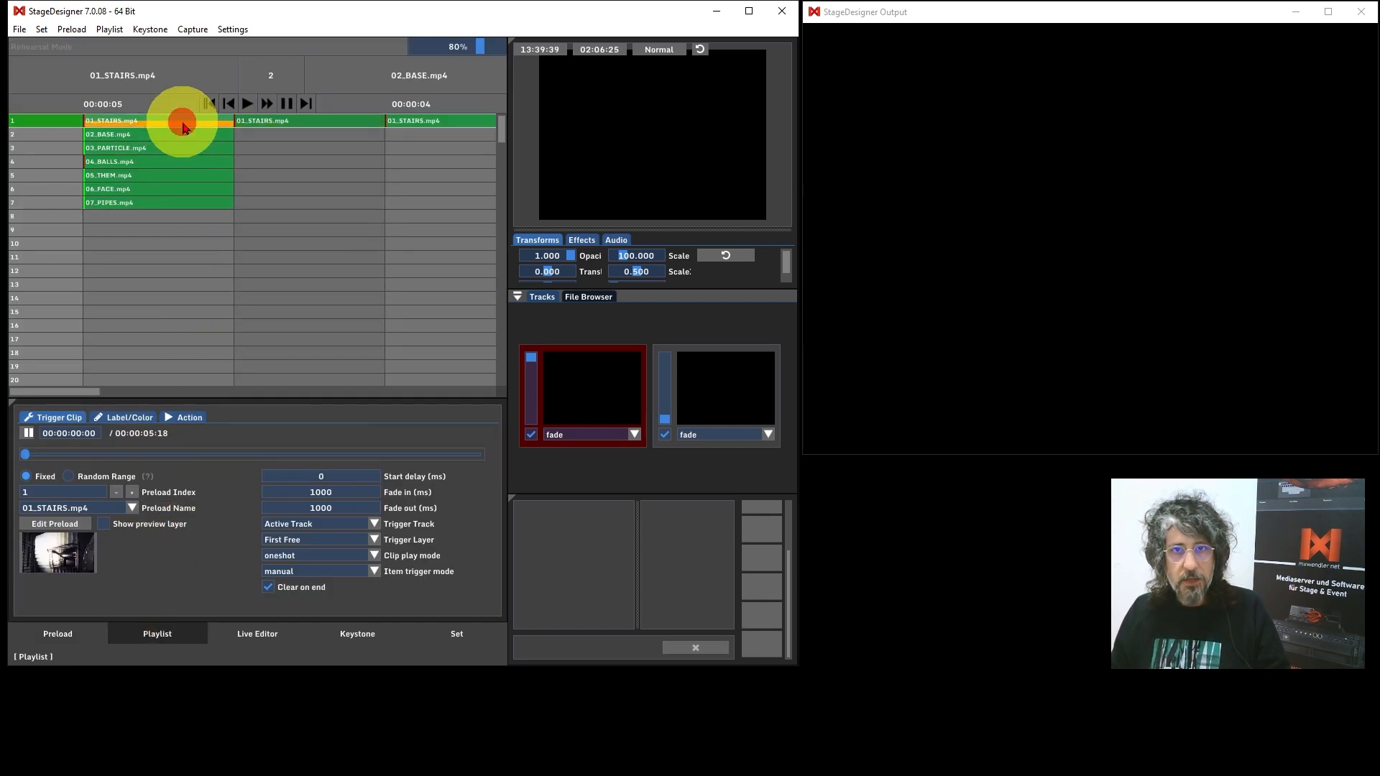
pyautogui.click(253, 120)
pyautogui.click(416, 120)
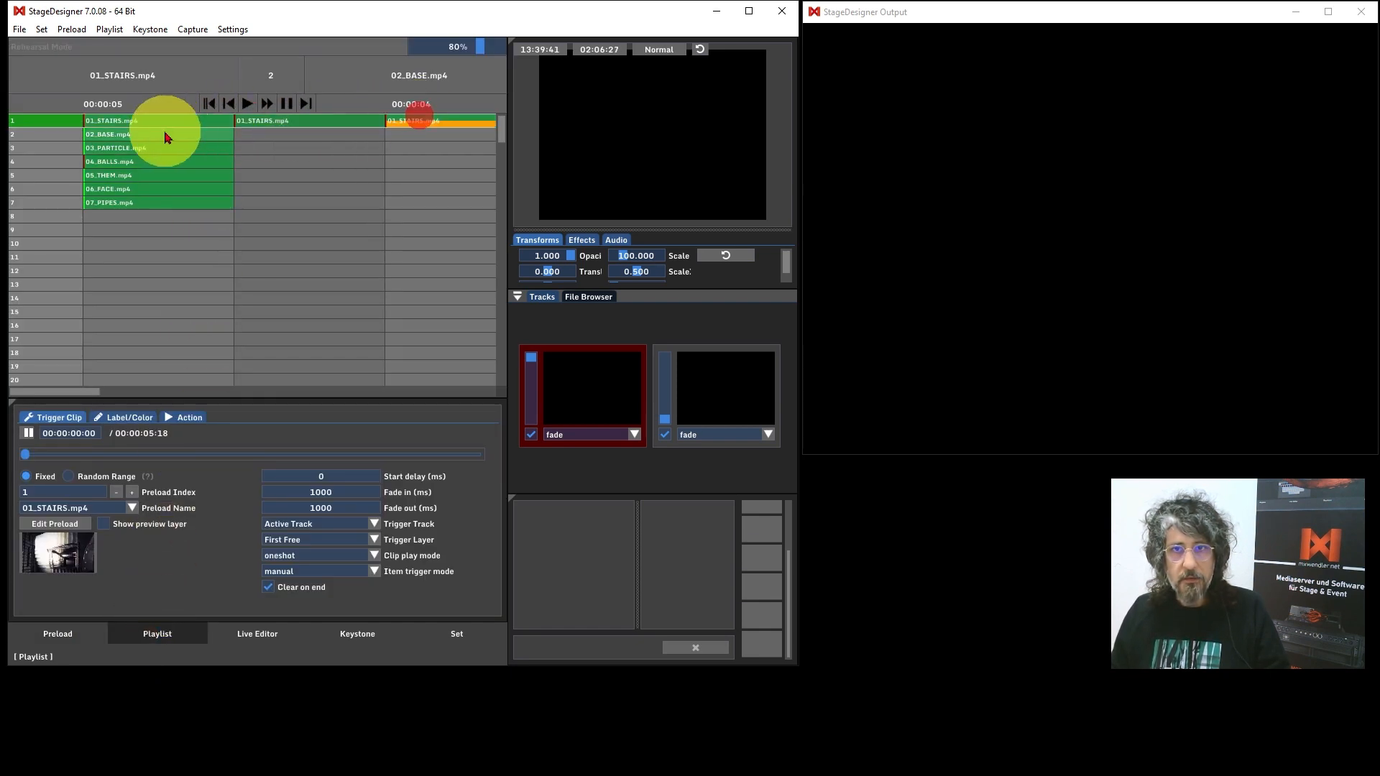
pyautogui.click(159, 134)
# Step: Switch row 1's first clip to preload index 2 and back to 1, and assign preload 05_THEM.mp4 to the second-column clip
pyautogui.click(158, 121)
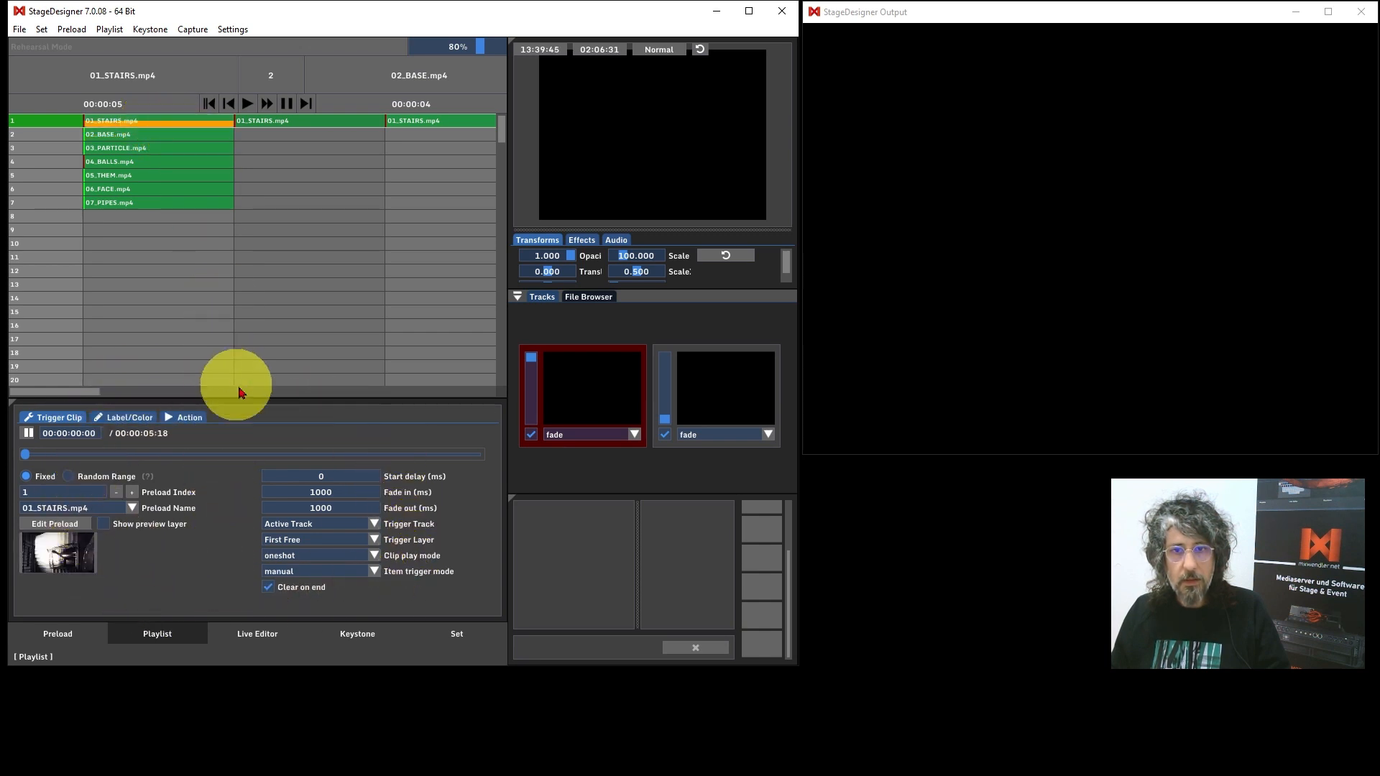
pyautogui.moveTo(262, 399)
pyautogui.mouseDown()
pyautogui.moveTo(272, 296)
pyautogui.moveTo(272, 405)
pyautogui.mouseUp()
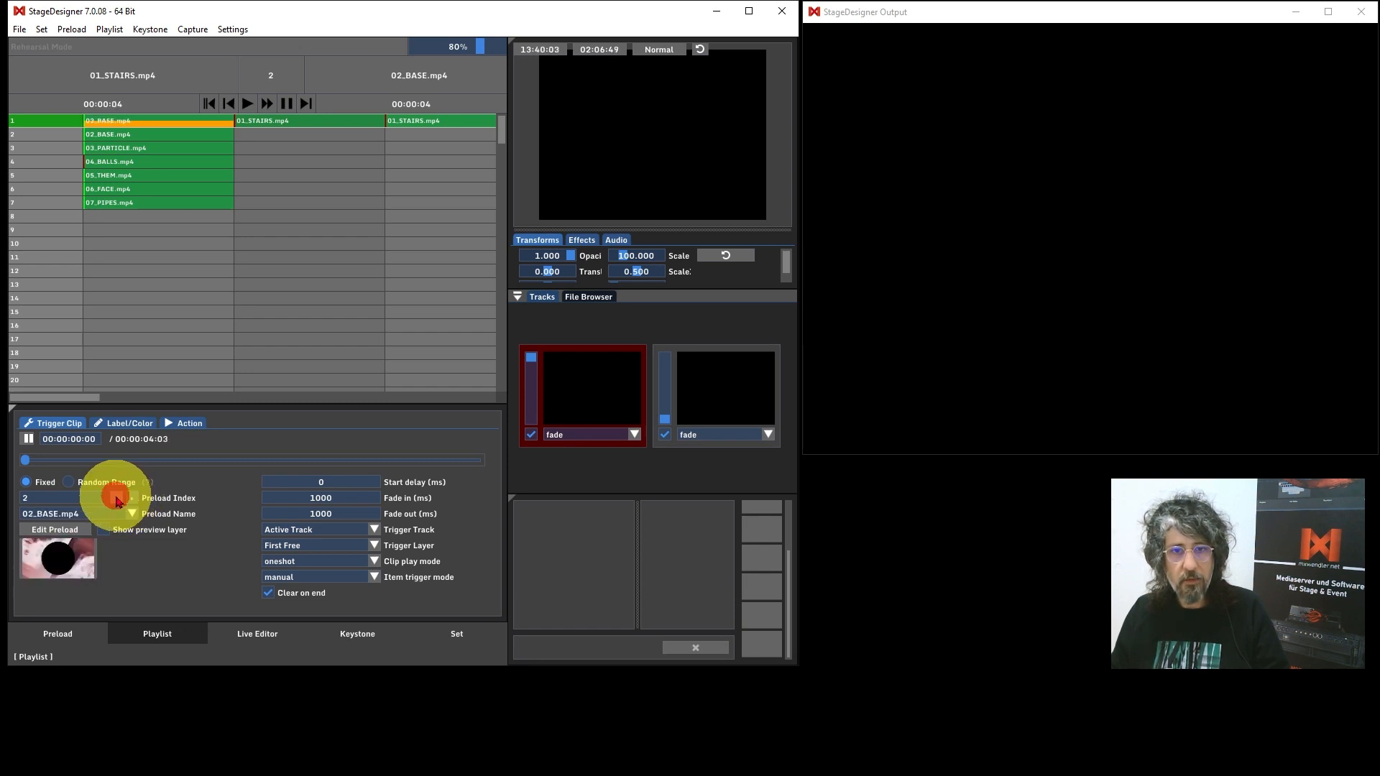
pyautogui.click(130, 498)
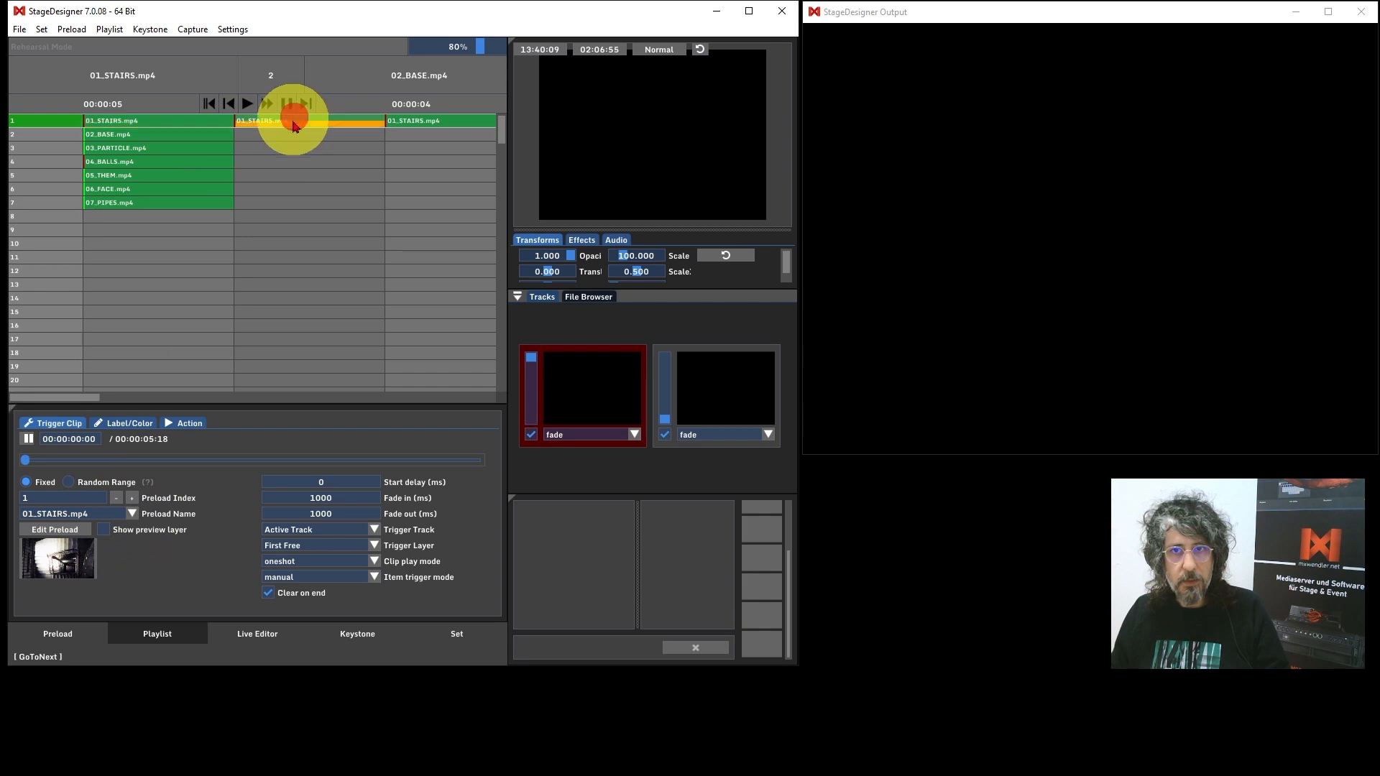
pyautogui.click(136, 514)
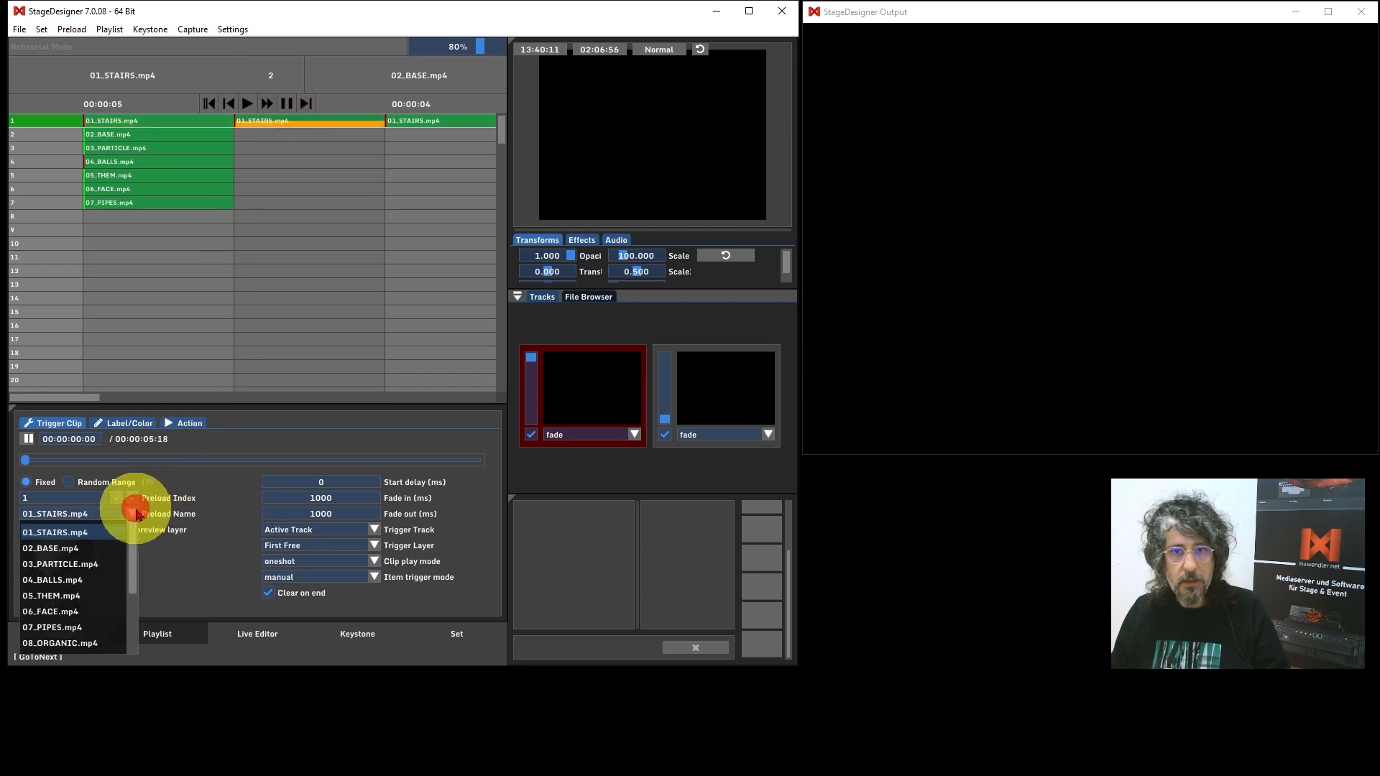
pyautogui.click(58, 598)
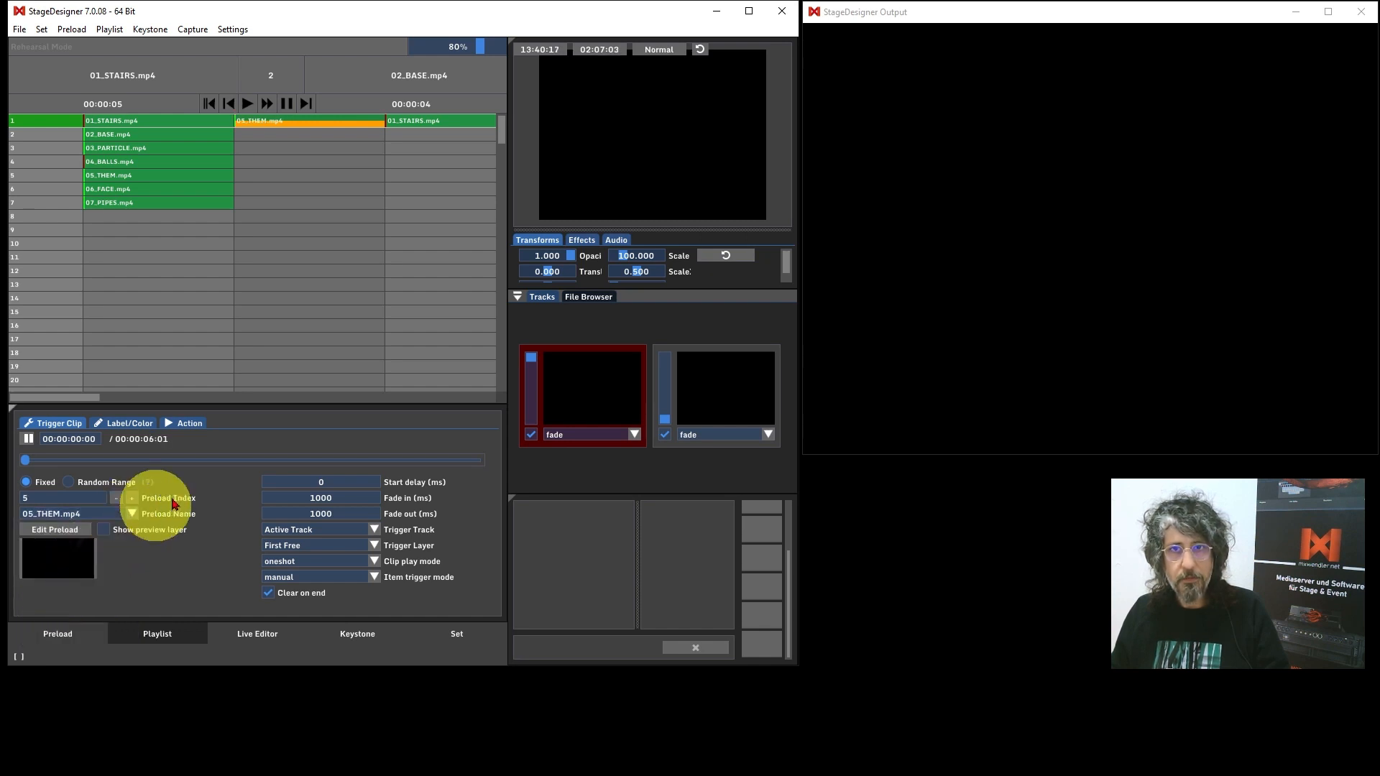
# Step: Play the playlist rows one after another from row 1 to row 4, and go back to row 3
pyautogui.click(227, 108)
pyautogui.click(248, 105)
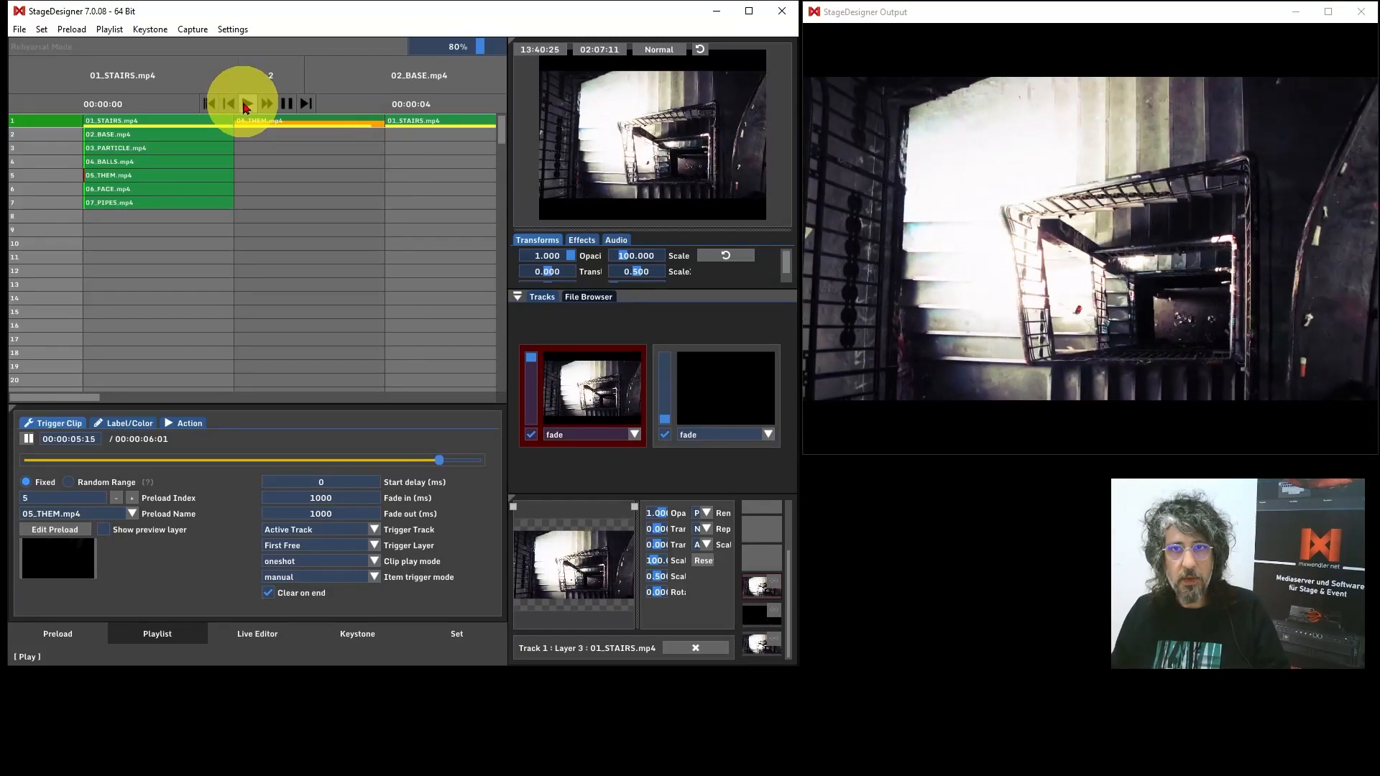
pyautogui.click(246, 105)
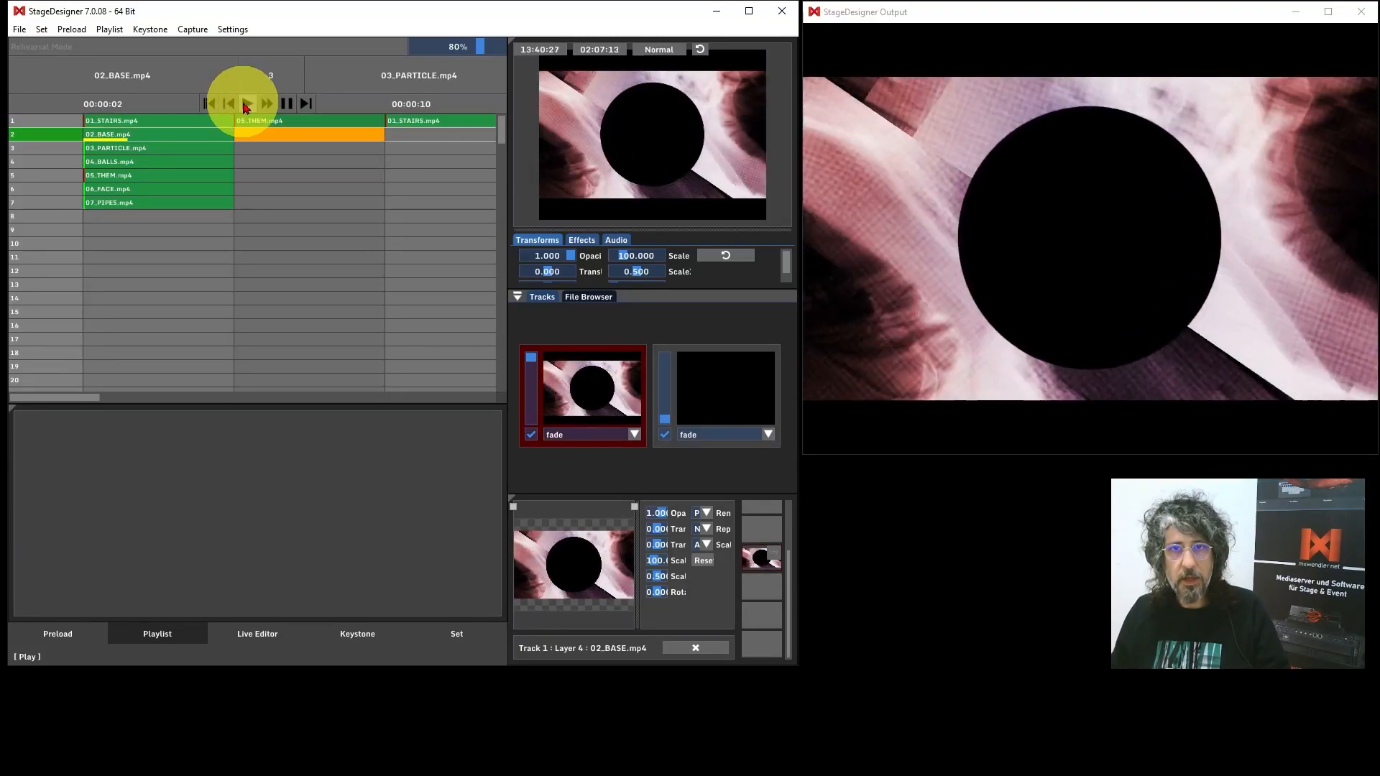
pyautogui.click(247, 105)
pyautogui.click(241, 105)
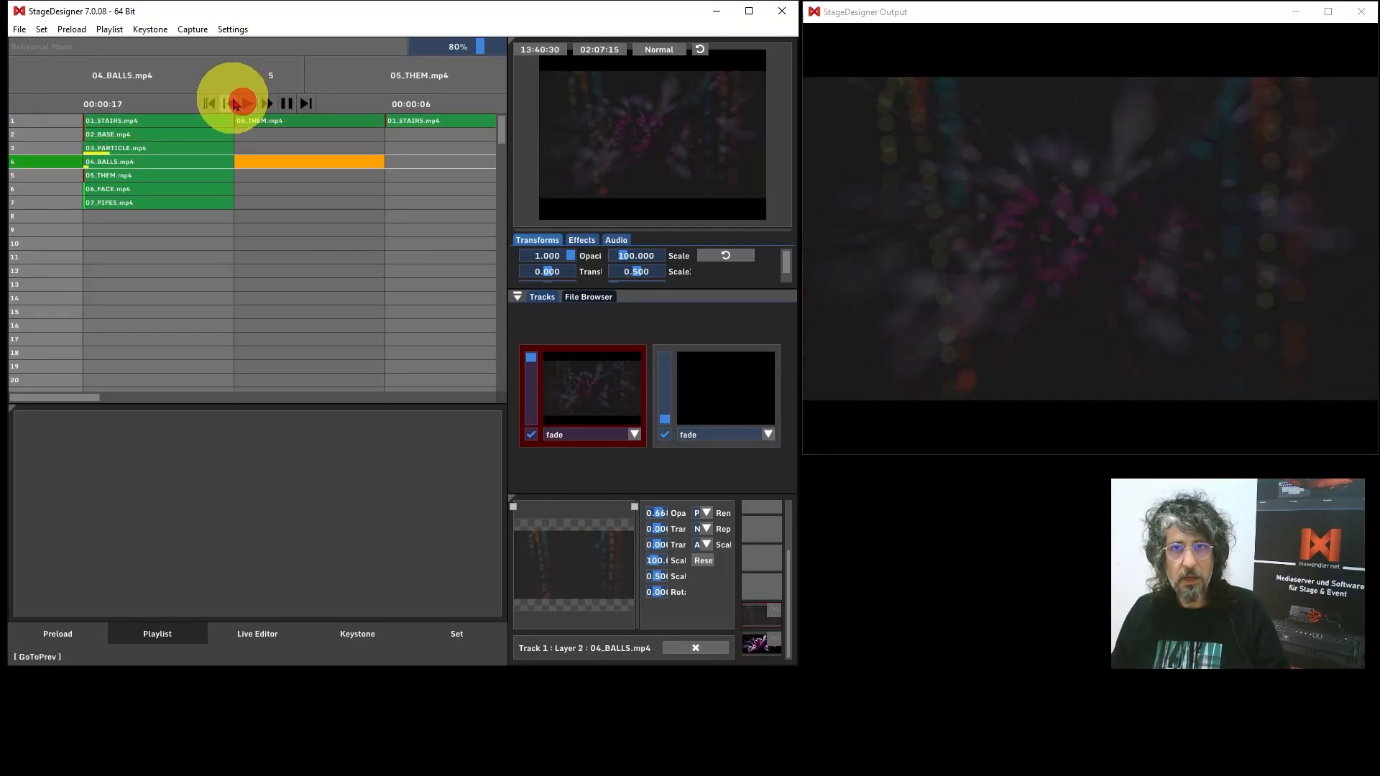
pyautogui.click(229, 104)
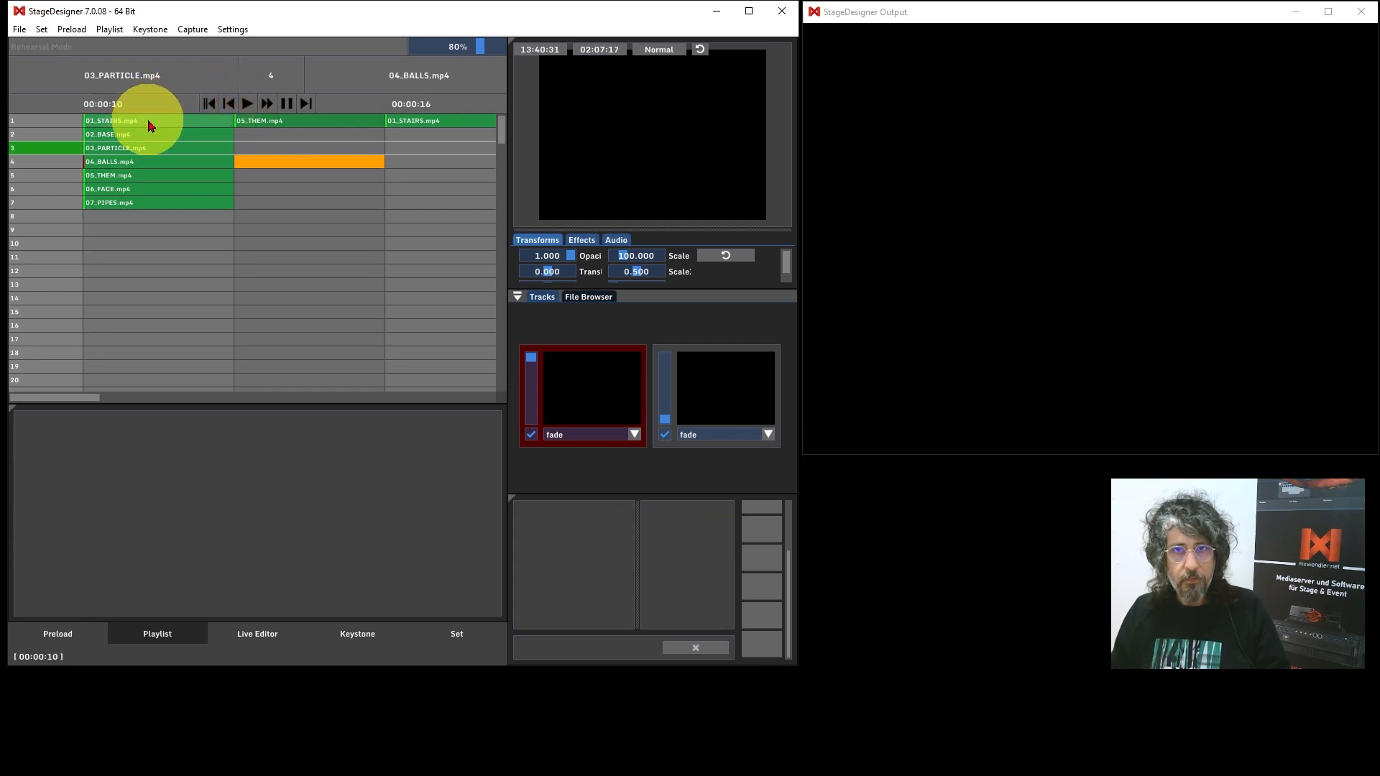
# Step: Delete the clip triggers in the second and third columns of row 1
pyautogui.click(148, 124)
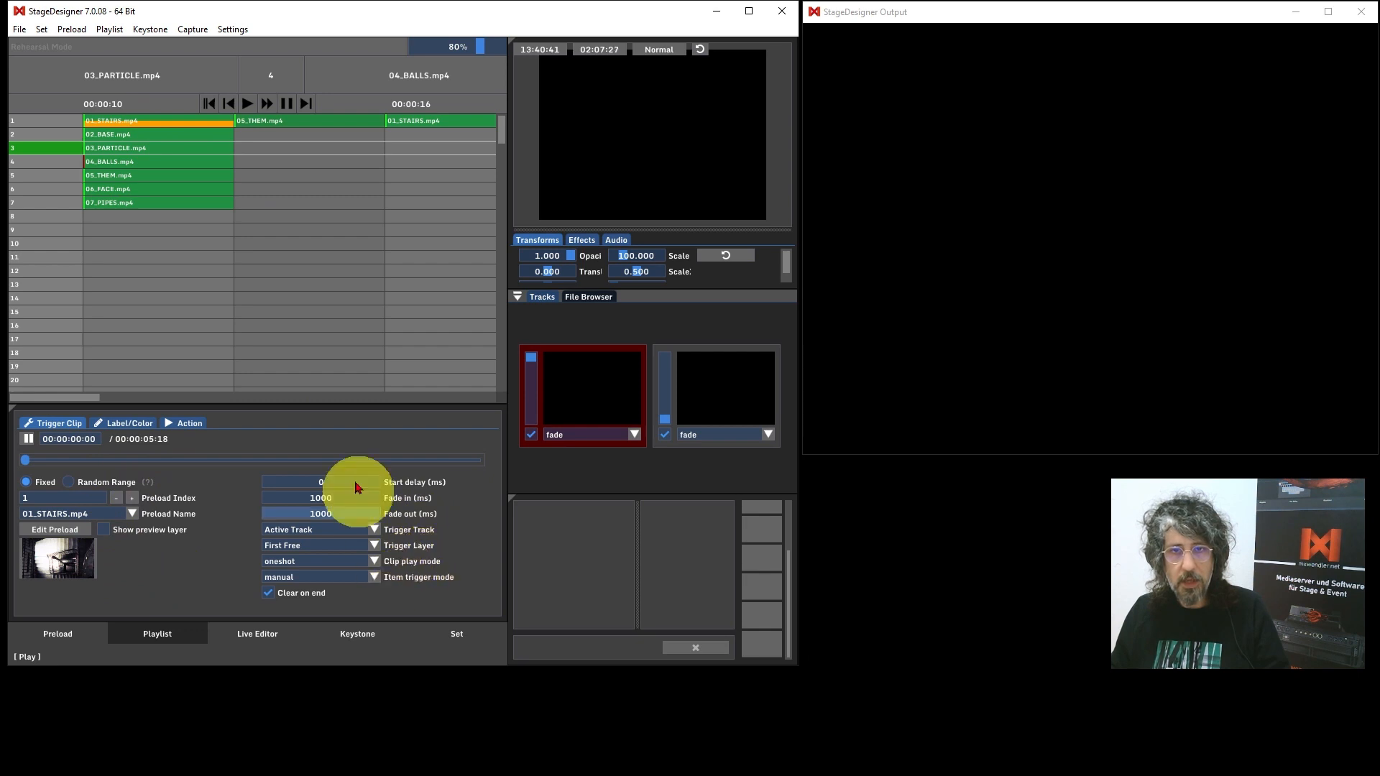
pyautogui.click(258, 123)
pyautogui.moveTo(261, 129); pyautogui.dragTo(402, 118)
# Step: Enlarge the clip settings area and set the item trigger mode of row 1's 01_STAIRS.mp4 clip to auto
pyautogui.click(149, 125)
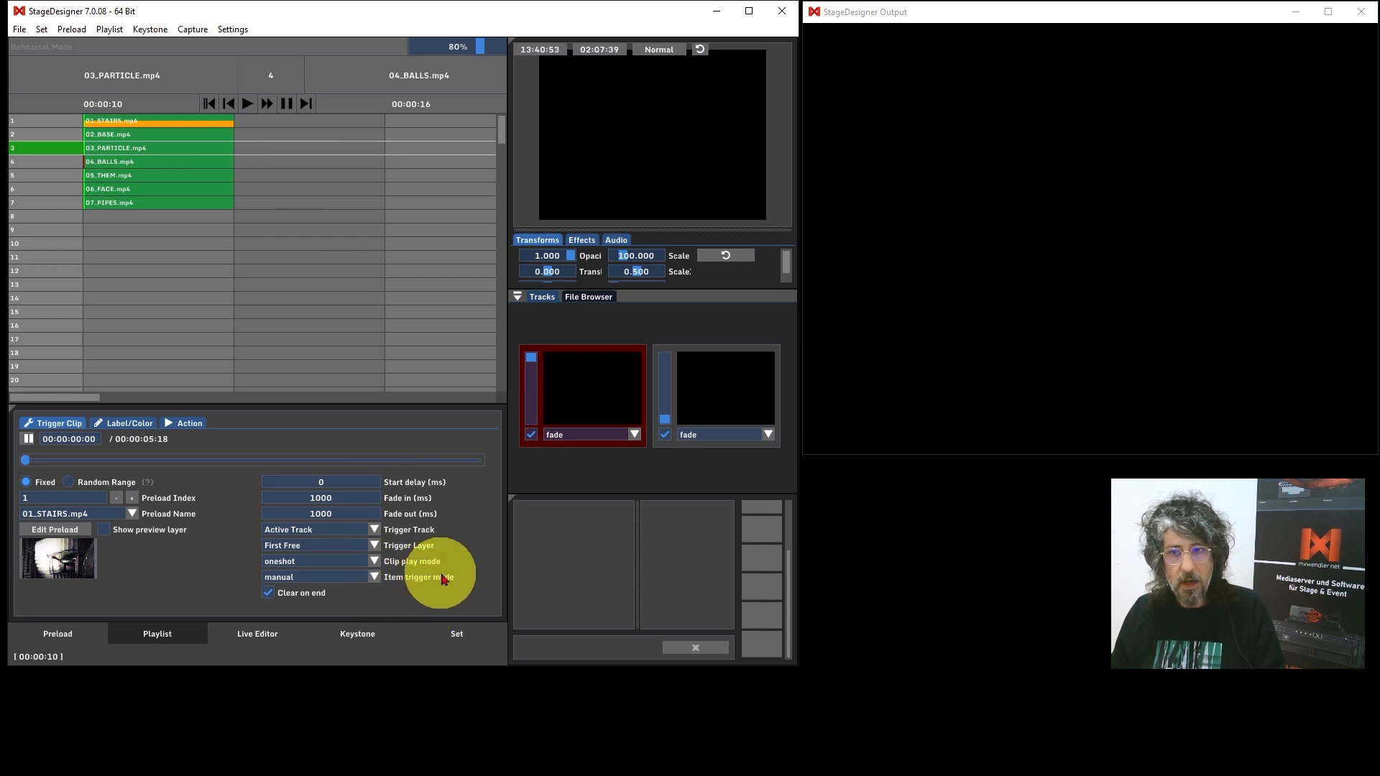
pyautogui.moveTo(388, 405); pyautogui.dragTo(390, 357)
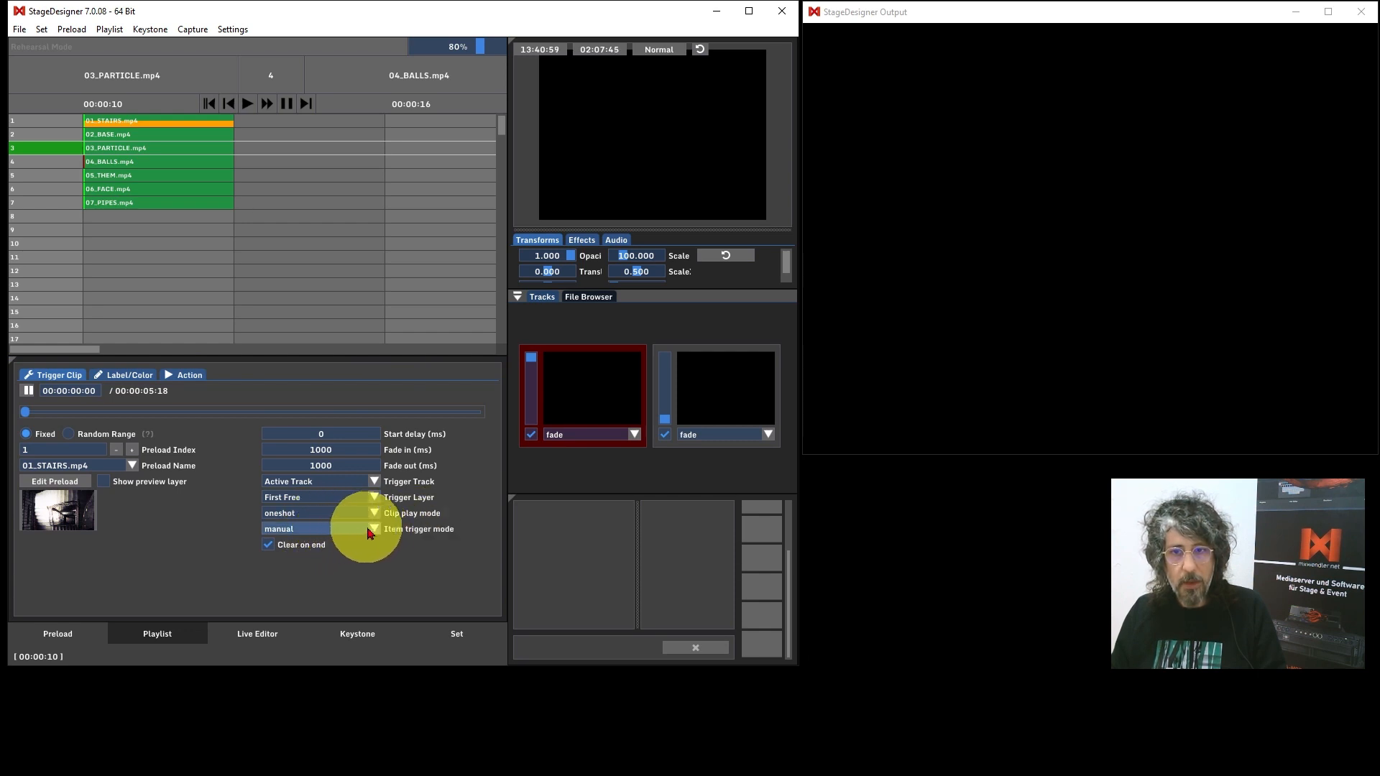
pyautogui.click(369, 531)
pyautogui.click(317, 562)
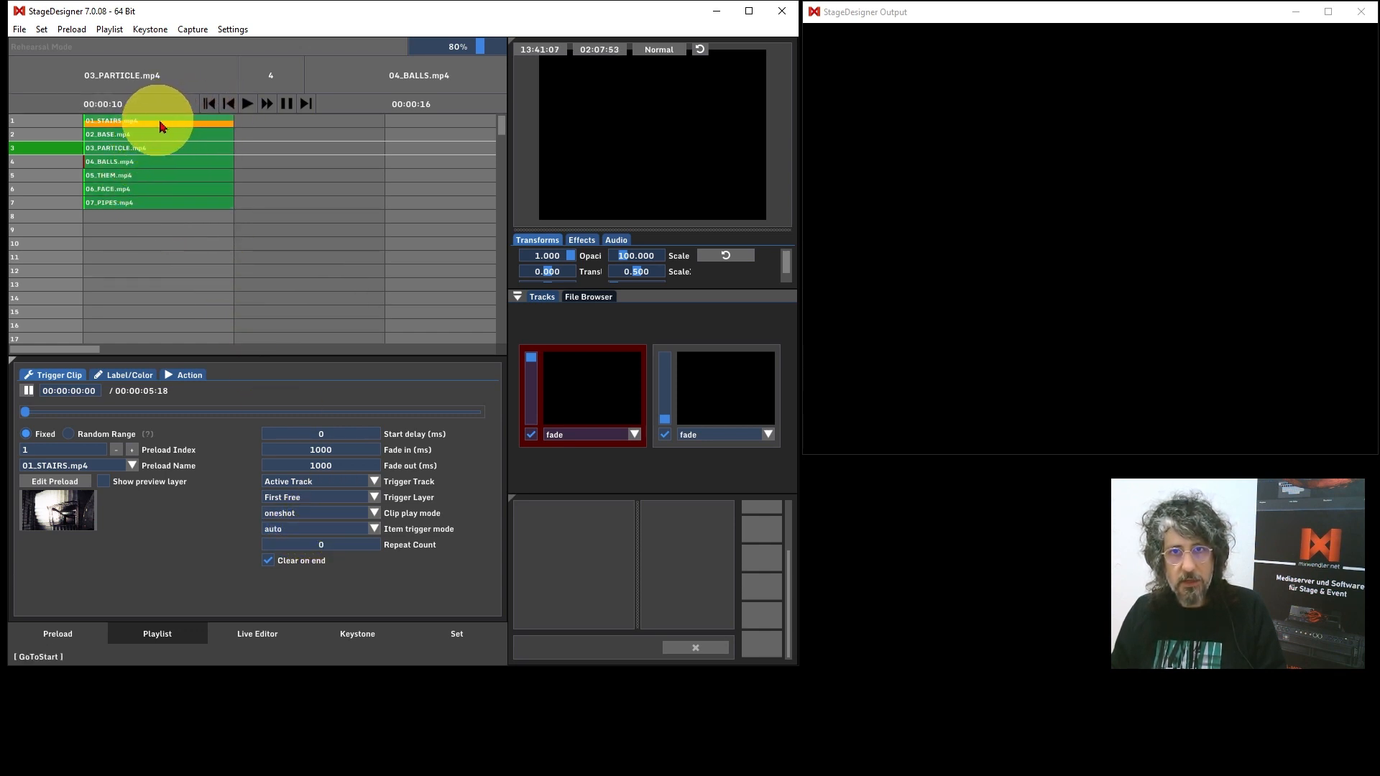
# Step: Return the playlist to its start and play it from row 1's 01_STAIRS.mp4
pyautogui.click(209, 103)
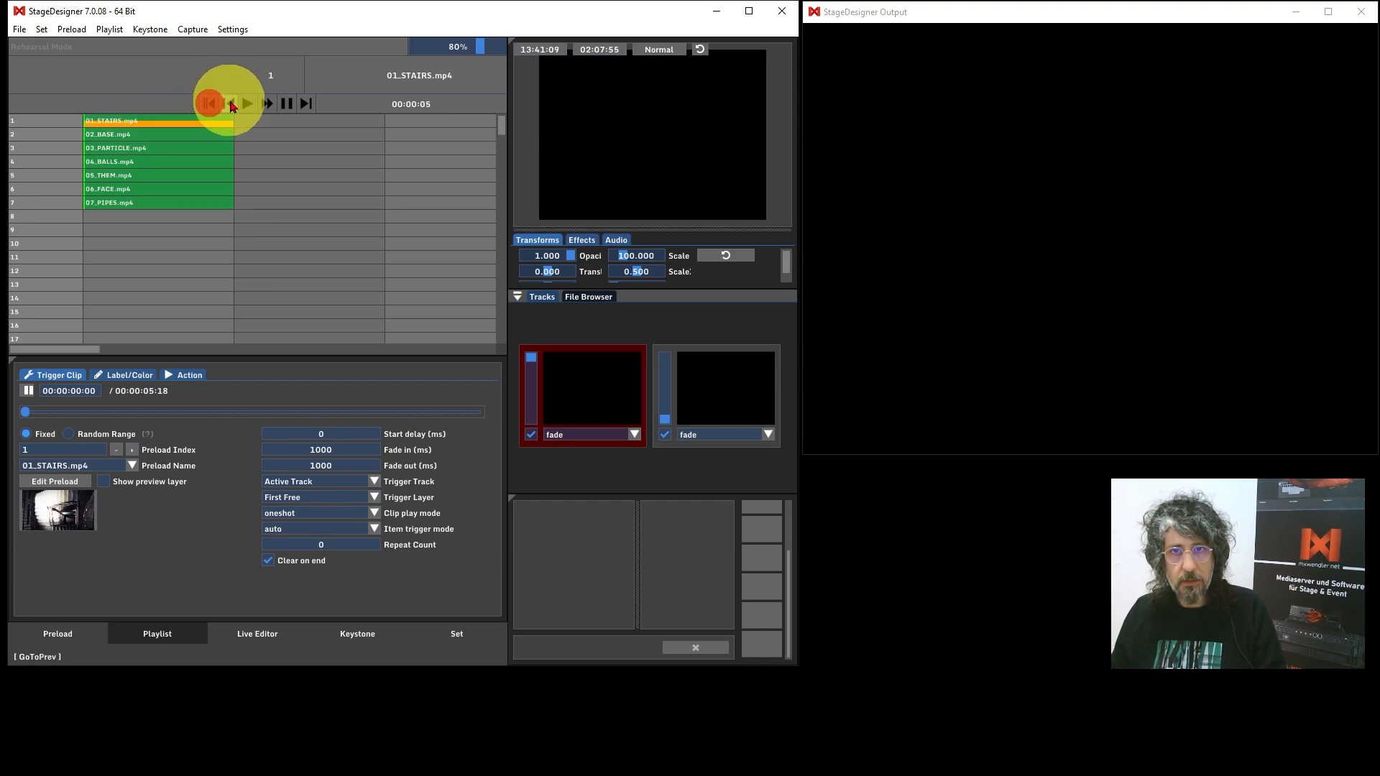
pyautogui.click(246, 105)
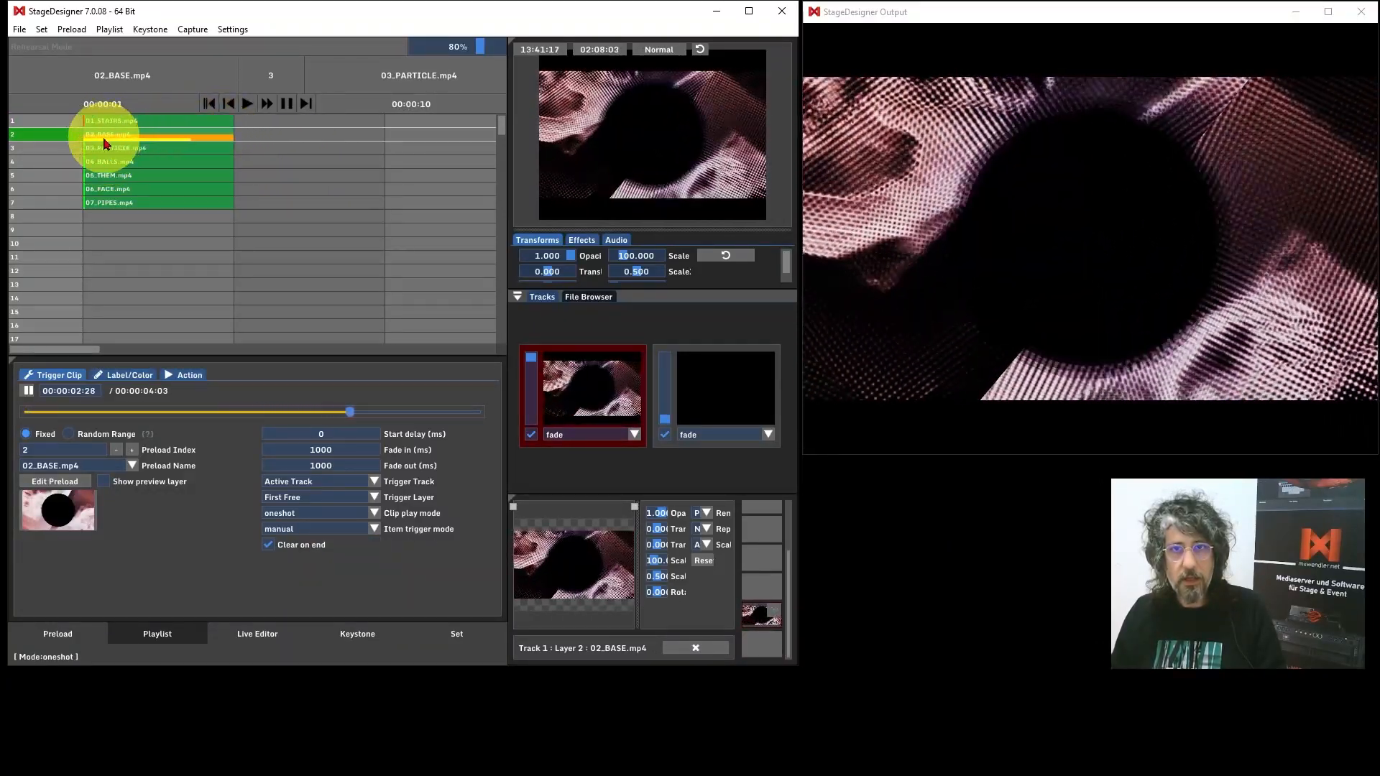
# Step: Set the item trigger mode of the clips in rows 2 to 7, 02_BASE.mp4 to 07_PIPES.mp4, to auto
pyautogui.moveTo(160, 138)
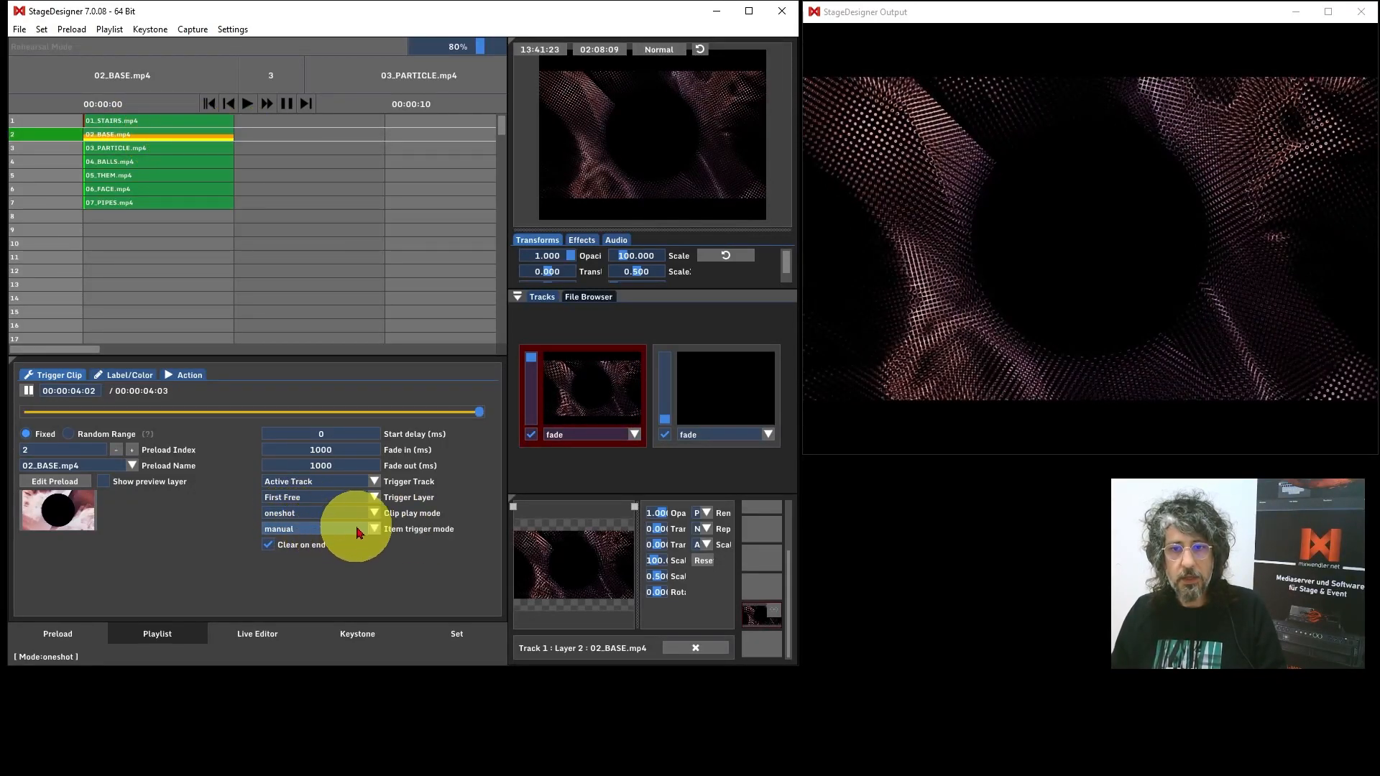
pyautogui.keyDown('shift'); pyautogui.click(146, 203); pyautogui.keyUp('shift')
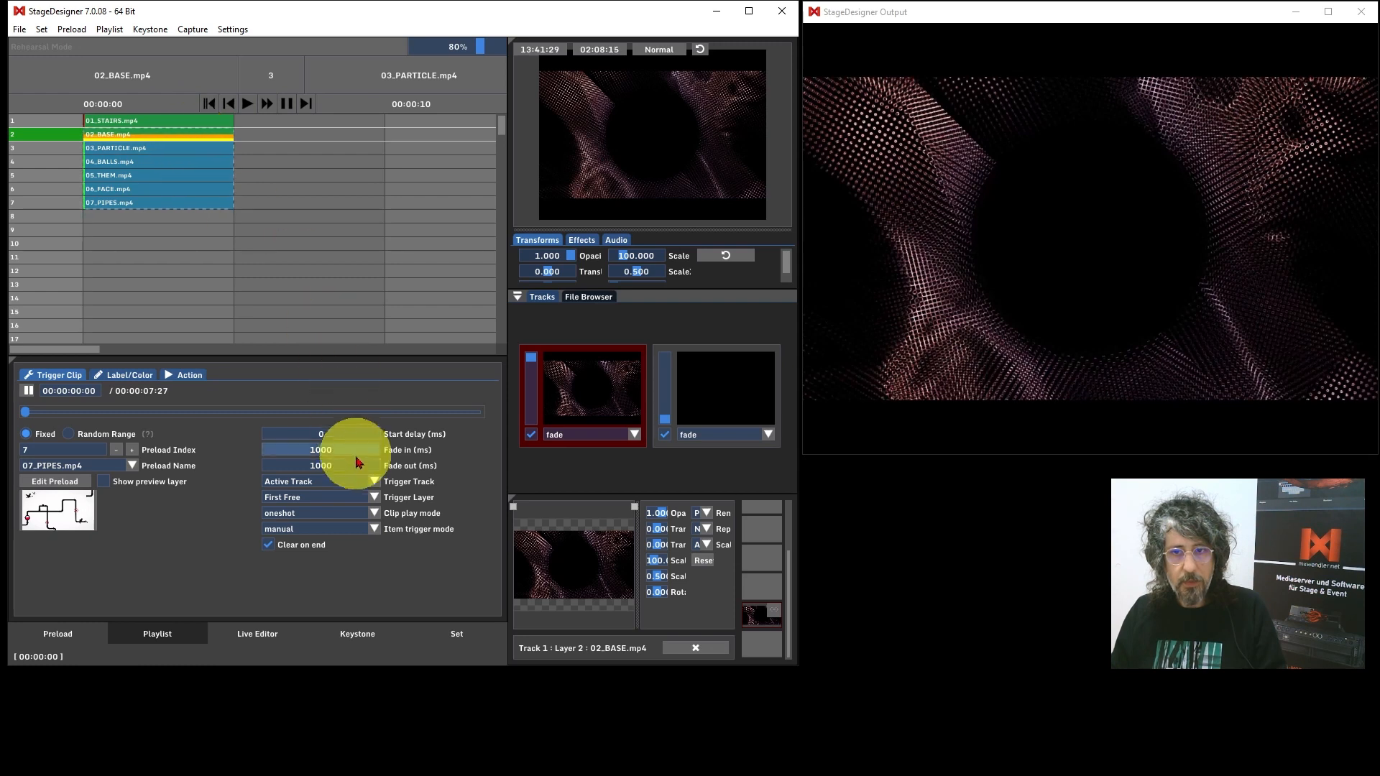
pyautogui.click(374, 528)
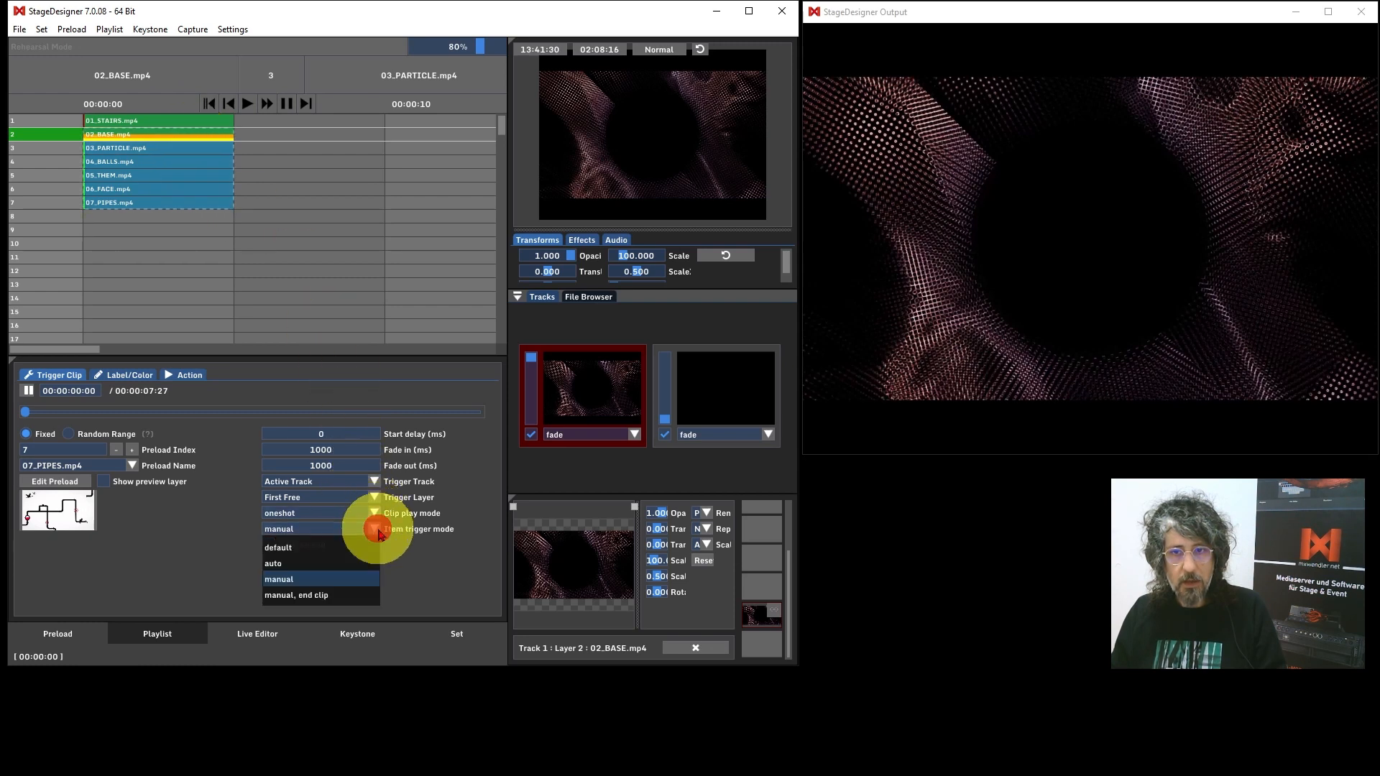
pyautogui.click(291, 564)
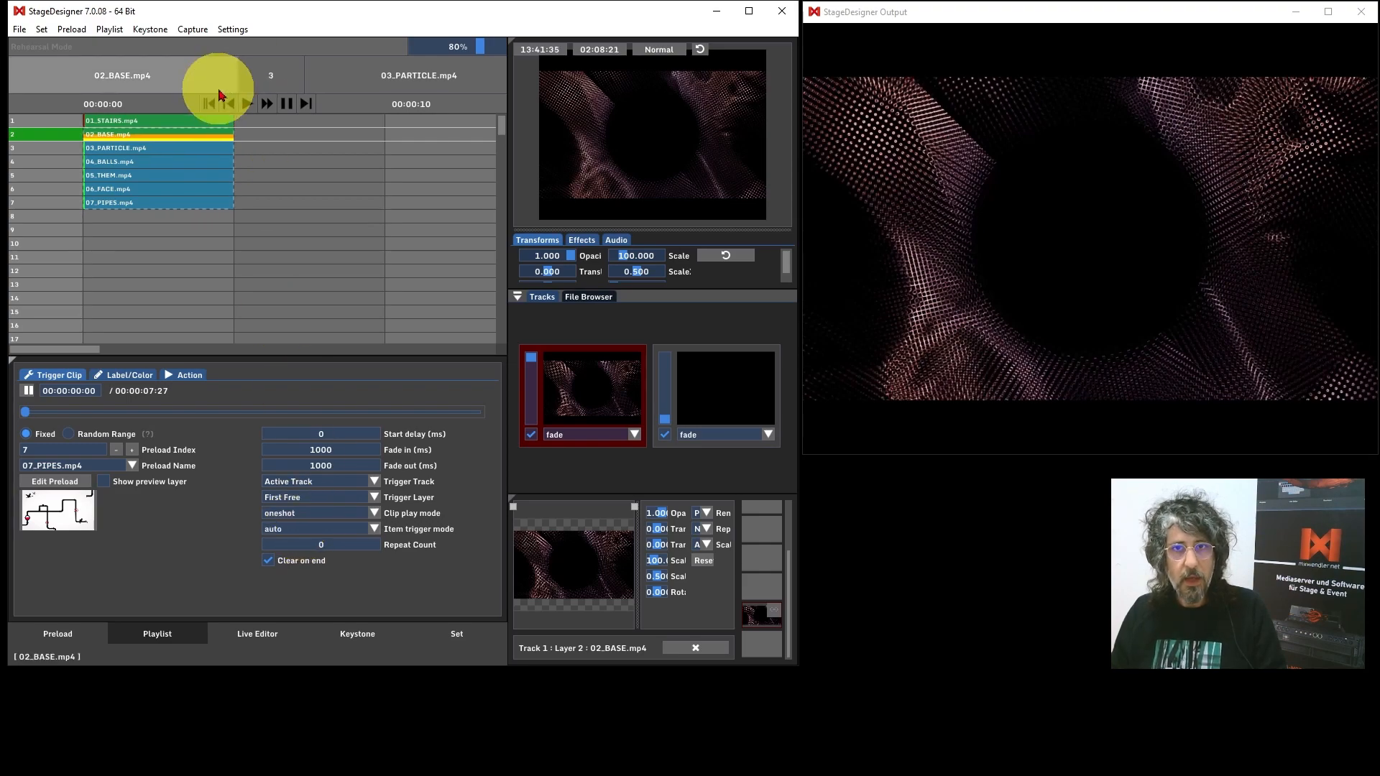
# Step: Replay the playlist from row 1, and reduce the multiple selection to the 02_BASE.mp4 clip while it runs
pyautogui.click(213, 105)
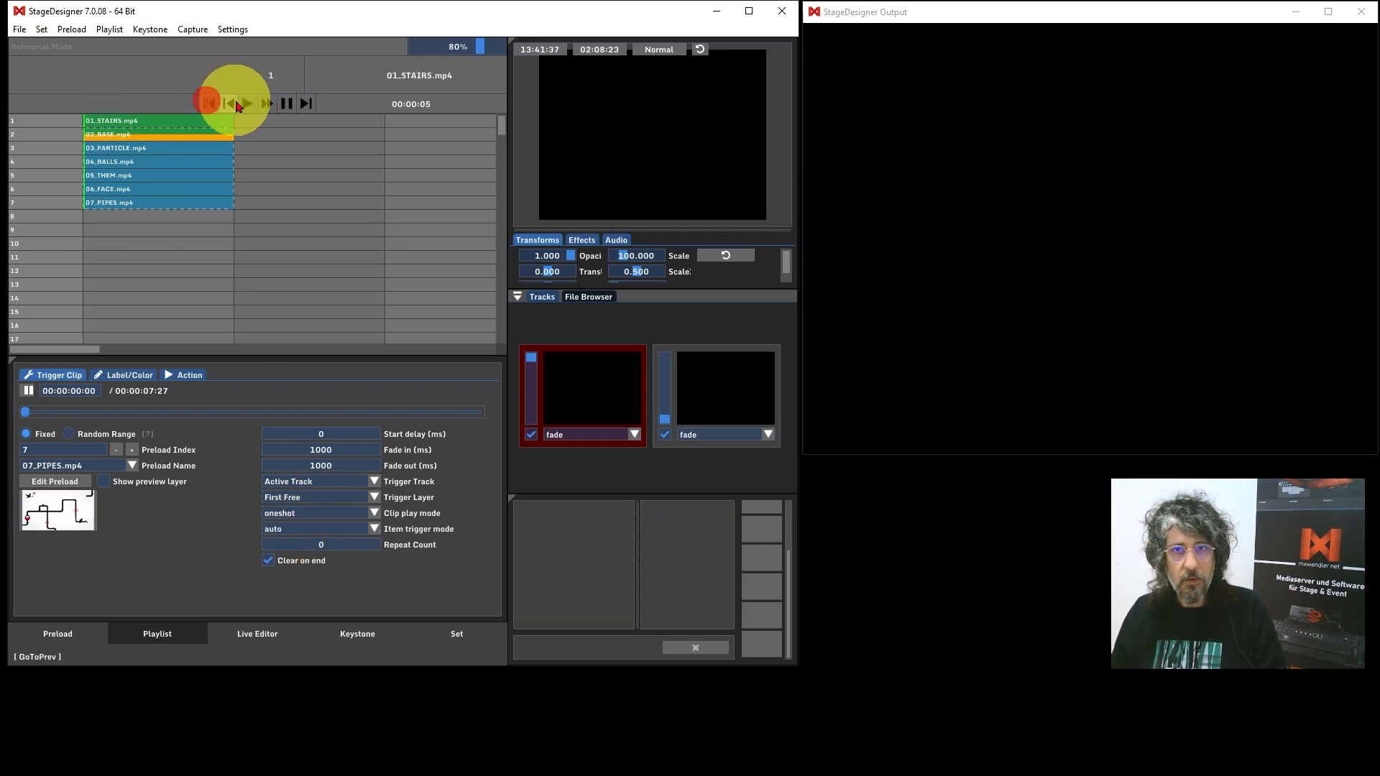
pyautogui.click(244, 104)
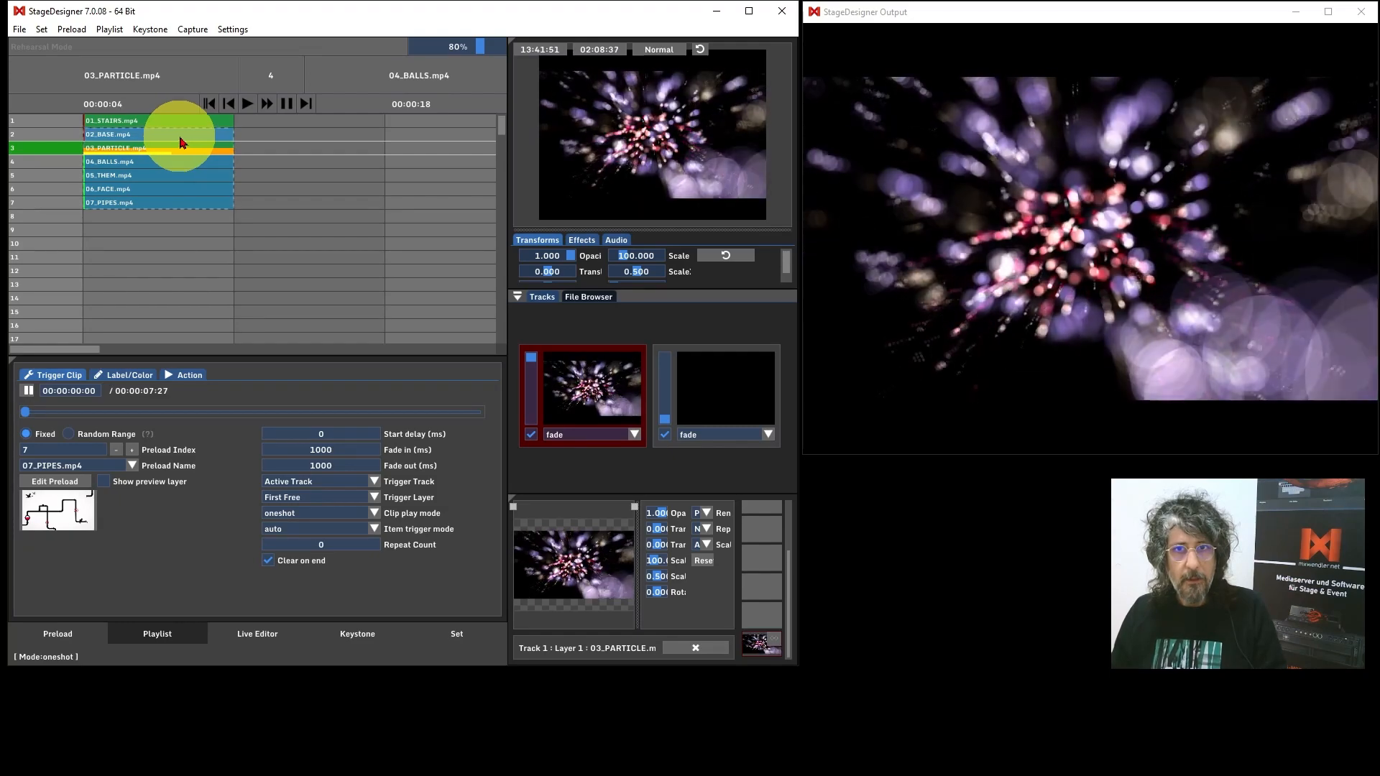
pyautogui.click(215, 134)
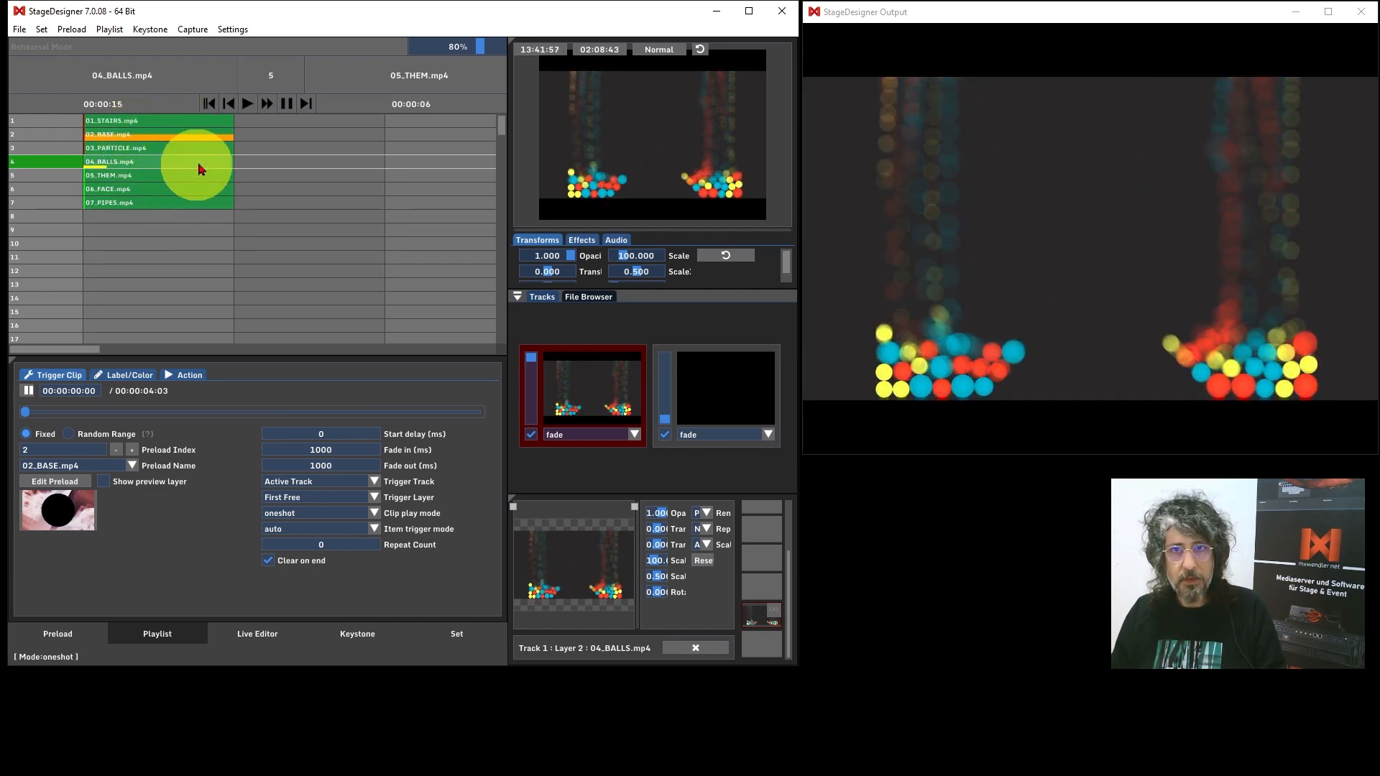
# Step: Add an Auto Step progress item in the second column of row 2, beside 02_BASE.mp4
pyautogui.rightClick(249, 134)
pyautogui.moveTo(297, 164)
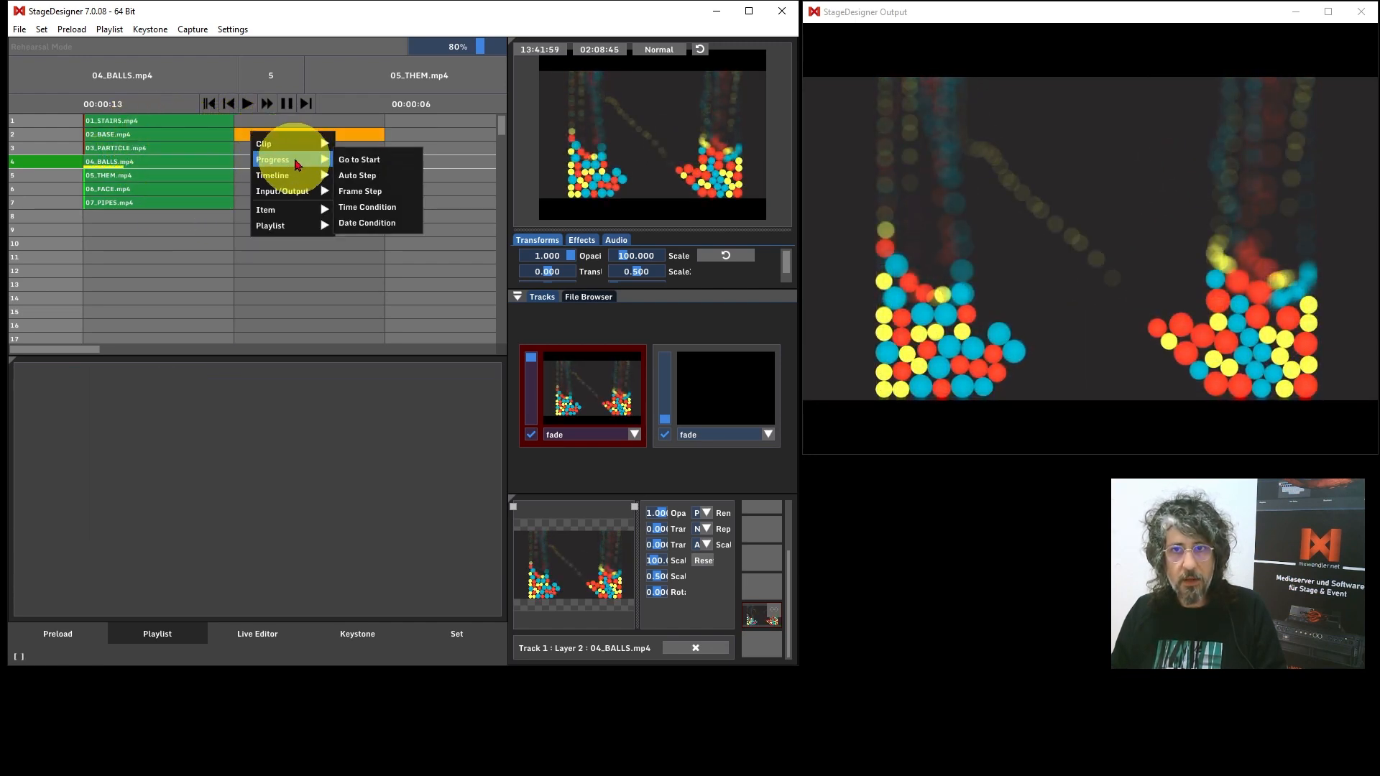
pyautogui.click(363, 175)
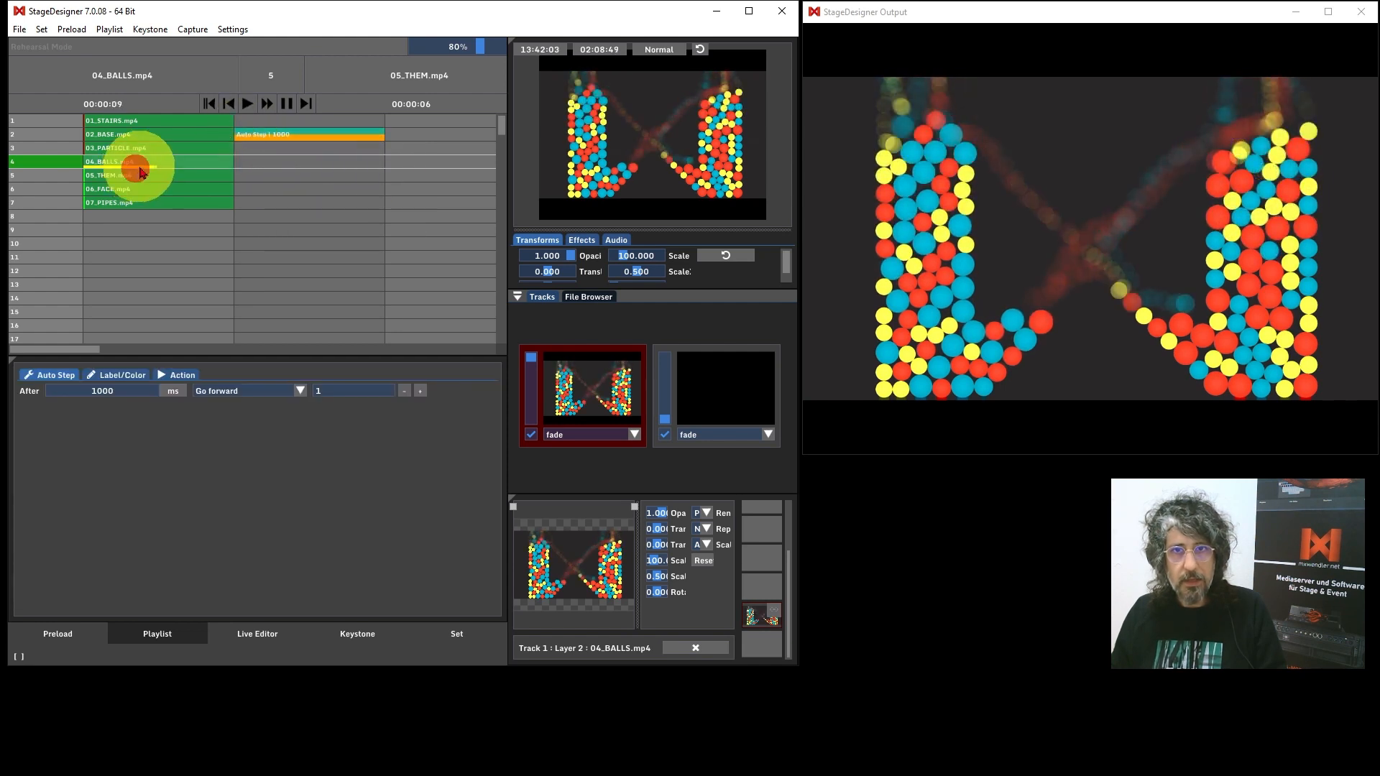
# Step: Add the first-column cells of rows 3, 1, 6 and 8 to the selection individually, and clear that multiple selection
pyautogui.keyDown('ctrl'); pyautogui.click(136, 148); pyautogui.keyUp('ctrl')
pyautogui.keyDown('ctrl'); pyautogui.click(142, 124); pyautogui.keyUp('ctrl')
pyautogui.keyDown('ctrl'); pyautogui.click(150, 190); pyautogui.keyUp('ctrl')
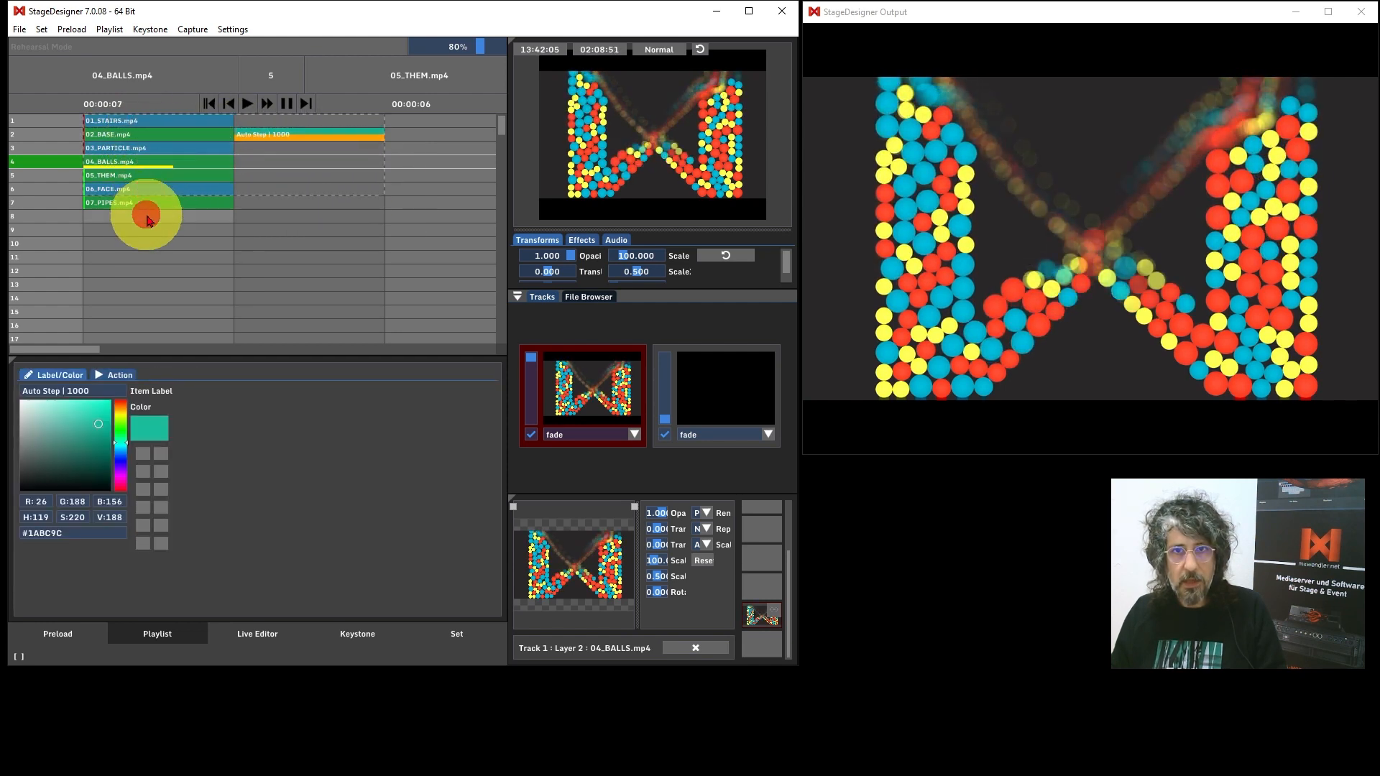
pyautogui.keyDown('ctrl'); pyautogui.click(148, 215); pyautogui.keyUp('ctrl')
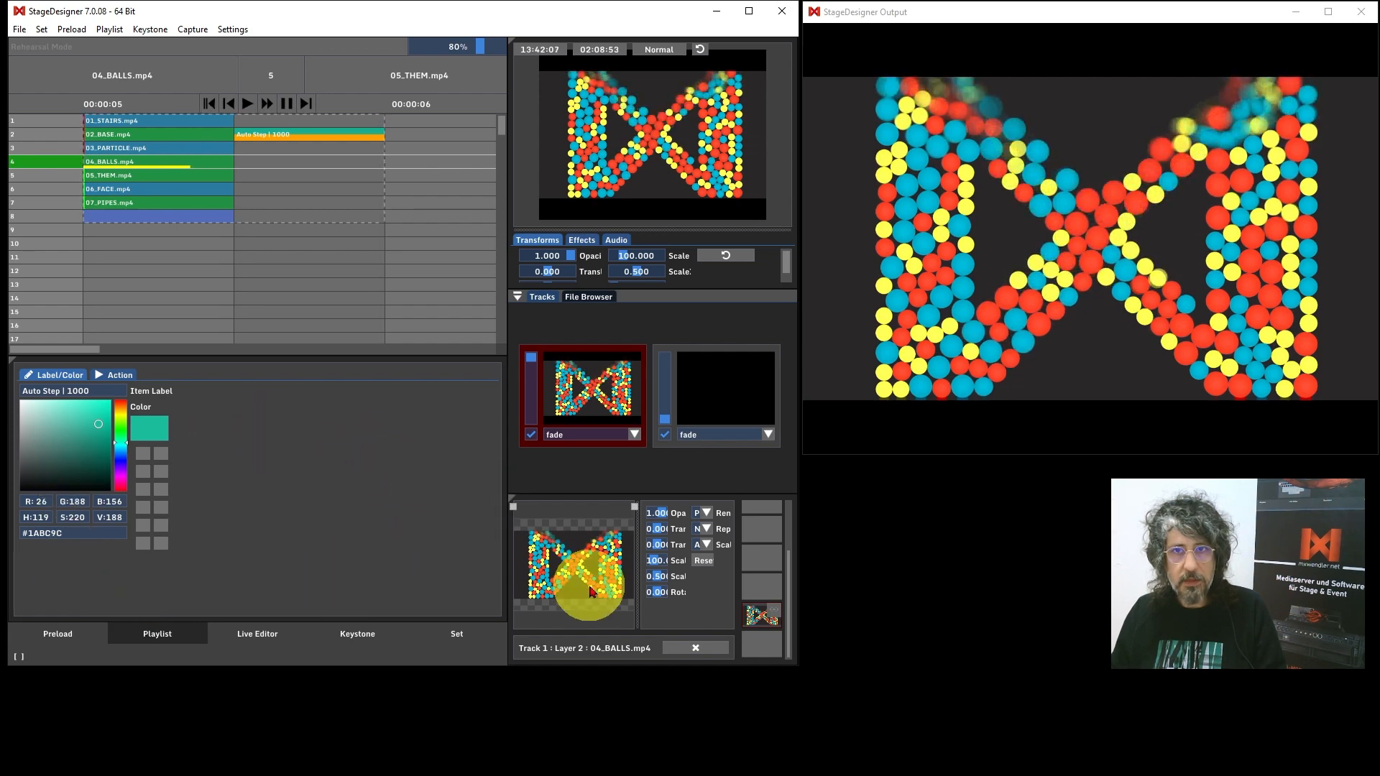
pyautogui.click(266, 175)
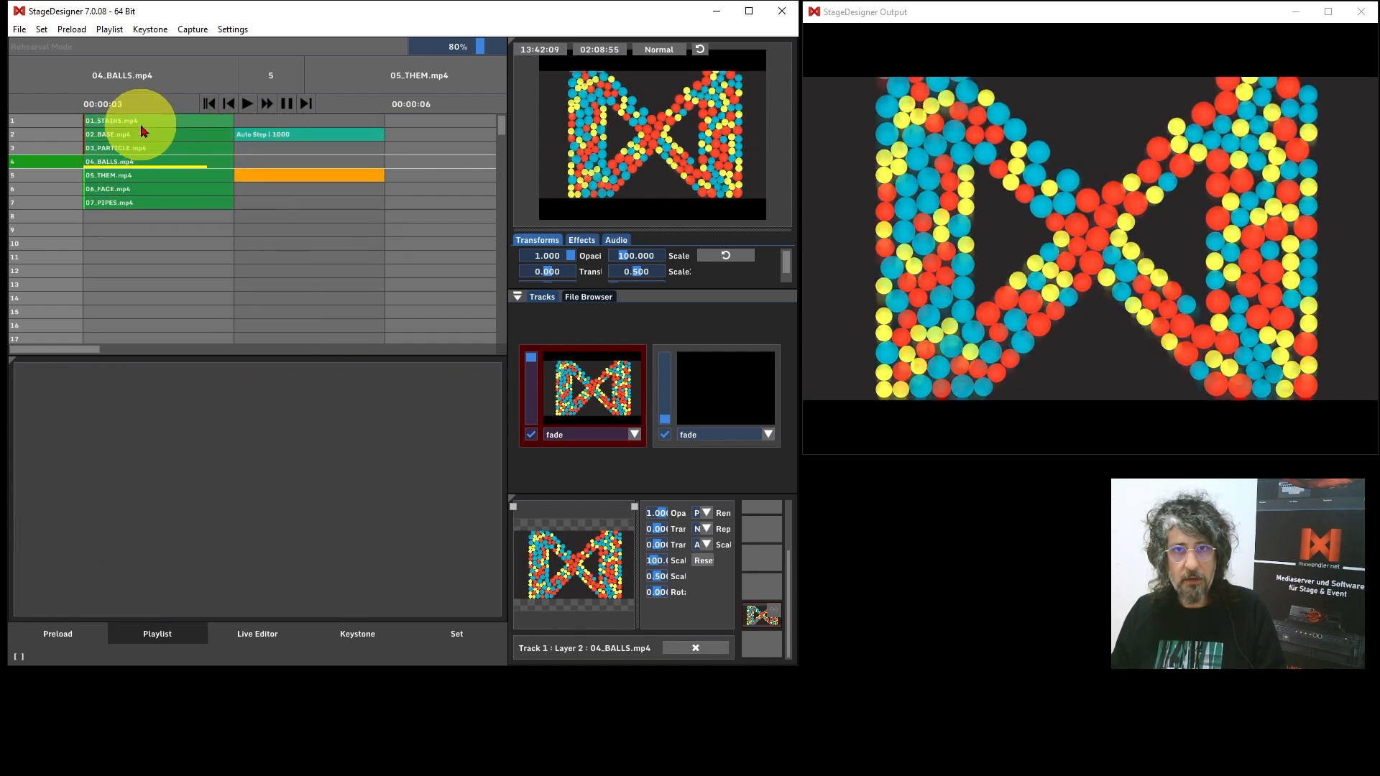
# Step: Set the preload index of all first-column clips in rows 1 to 7 to 8, assigning them 08_ORGANIC.mp4
pyautogui.click(142, 124)
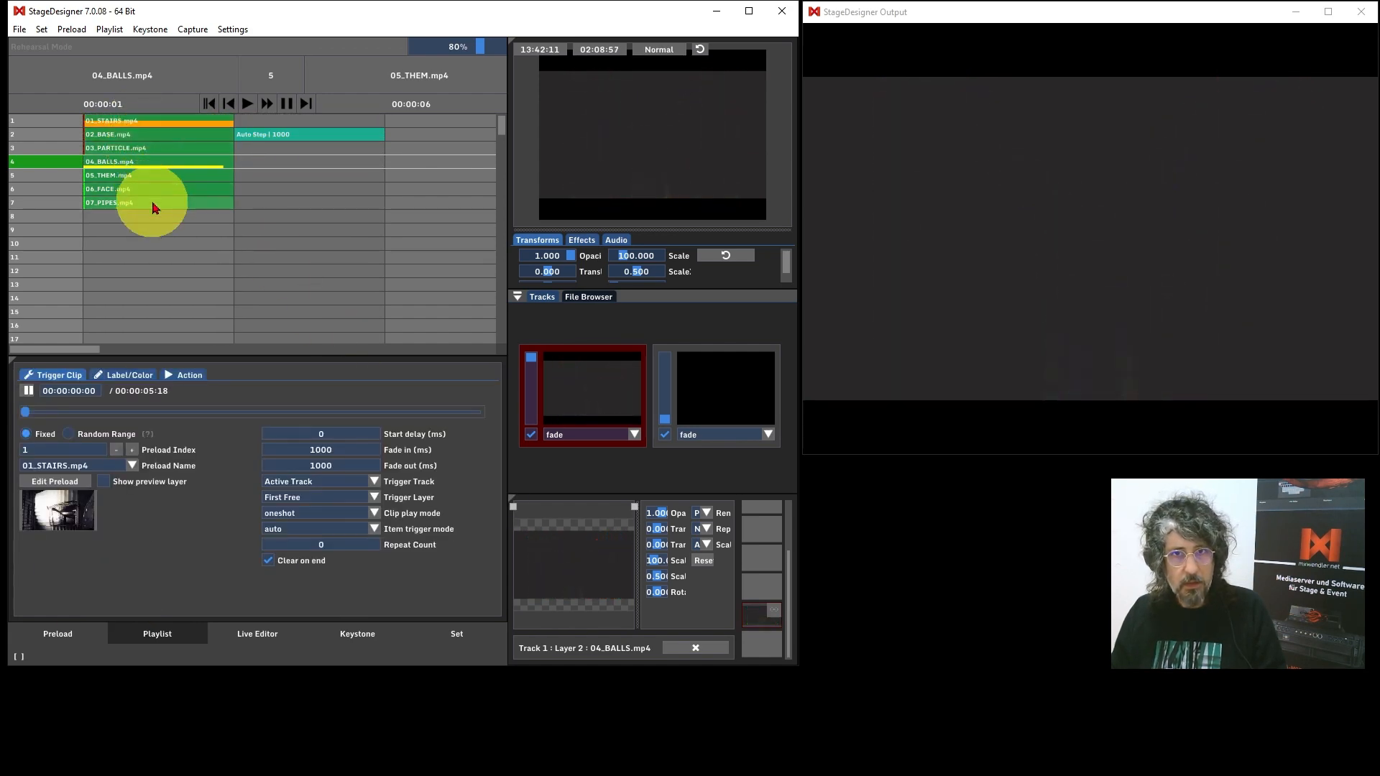
pyautogui.keyDown('shift'); pyautogui.click(152, 207); pyautogui.keyUp('shift')
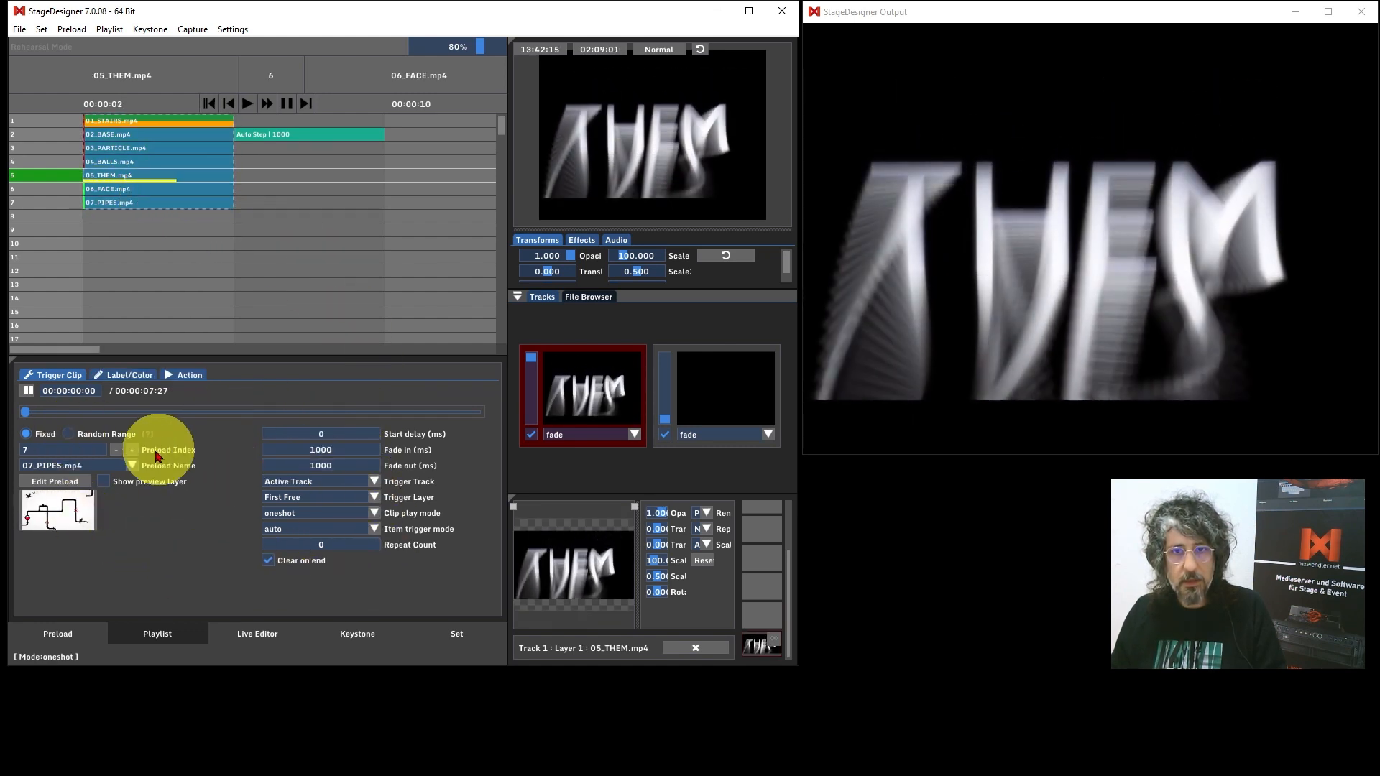
pyautogui.click(132, 450)
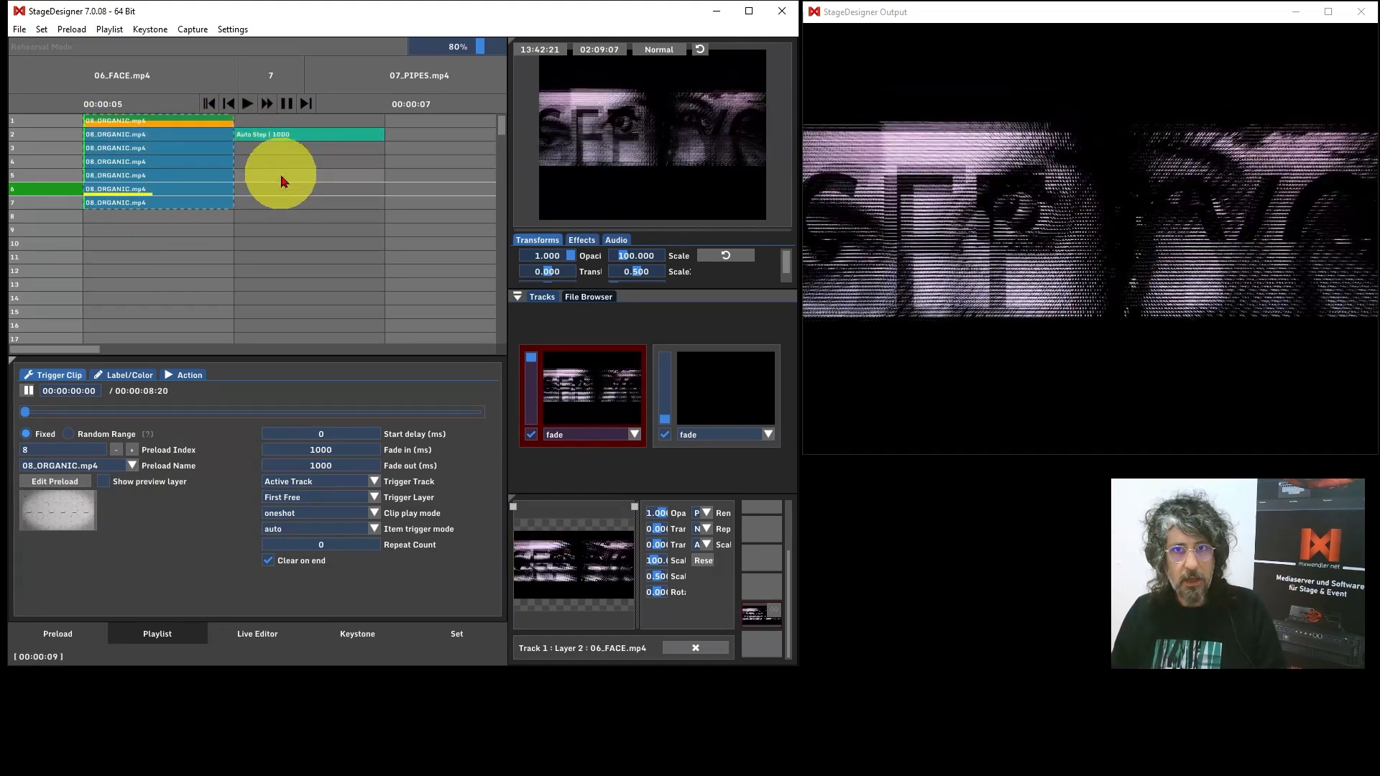
# Step: Clear the multiple clip selection, send the playlist to its start and skip to the next row
pyautogui.moveTo(169, 152)
pyautogui.mouseDown()
pyautogui.moveTo(238, 155)
pyautogui.moveTo(170, 130)
pyautogui.mouseUp()
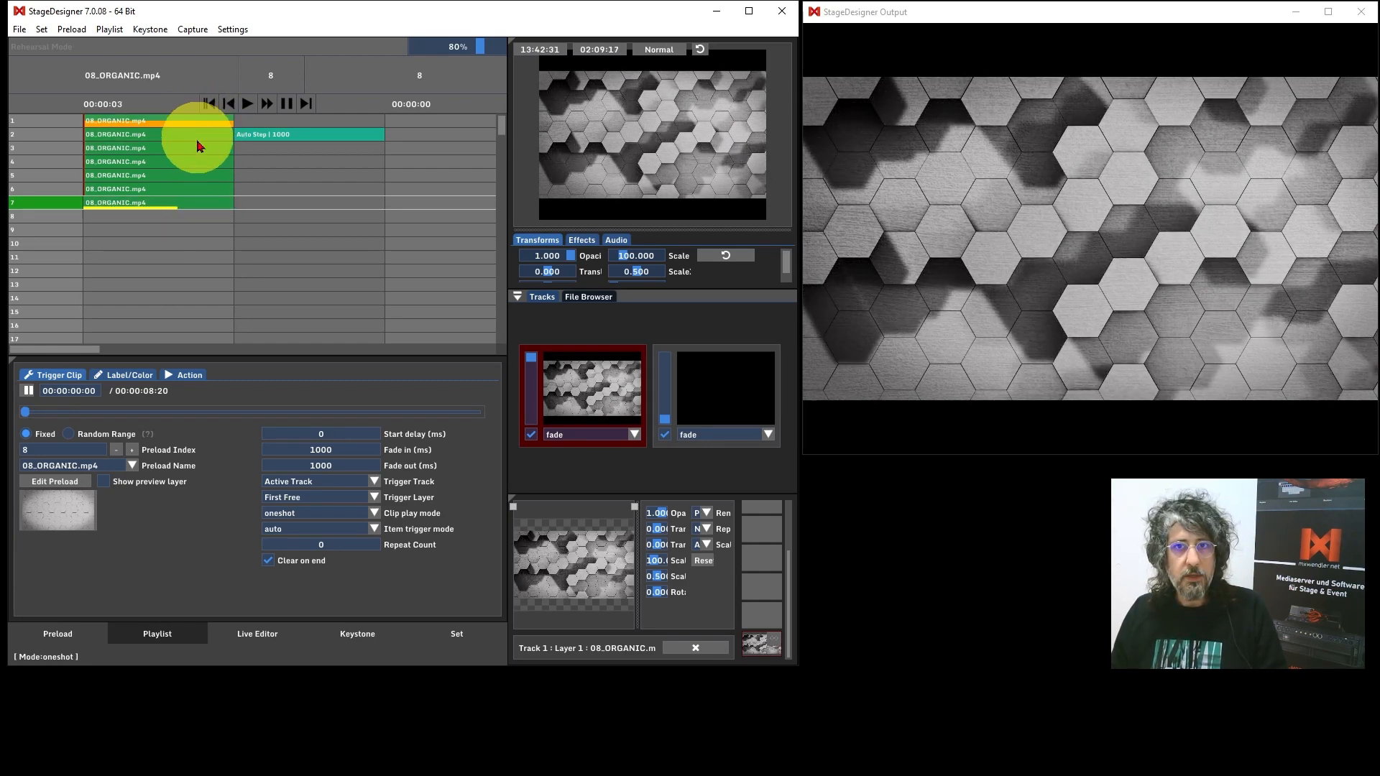
pyautogui.click(209, 103)
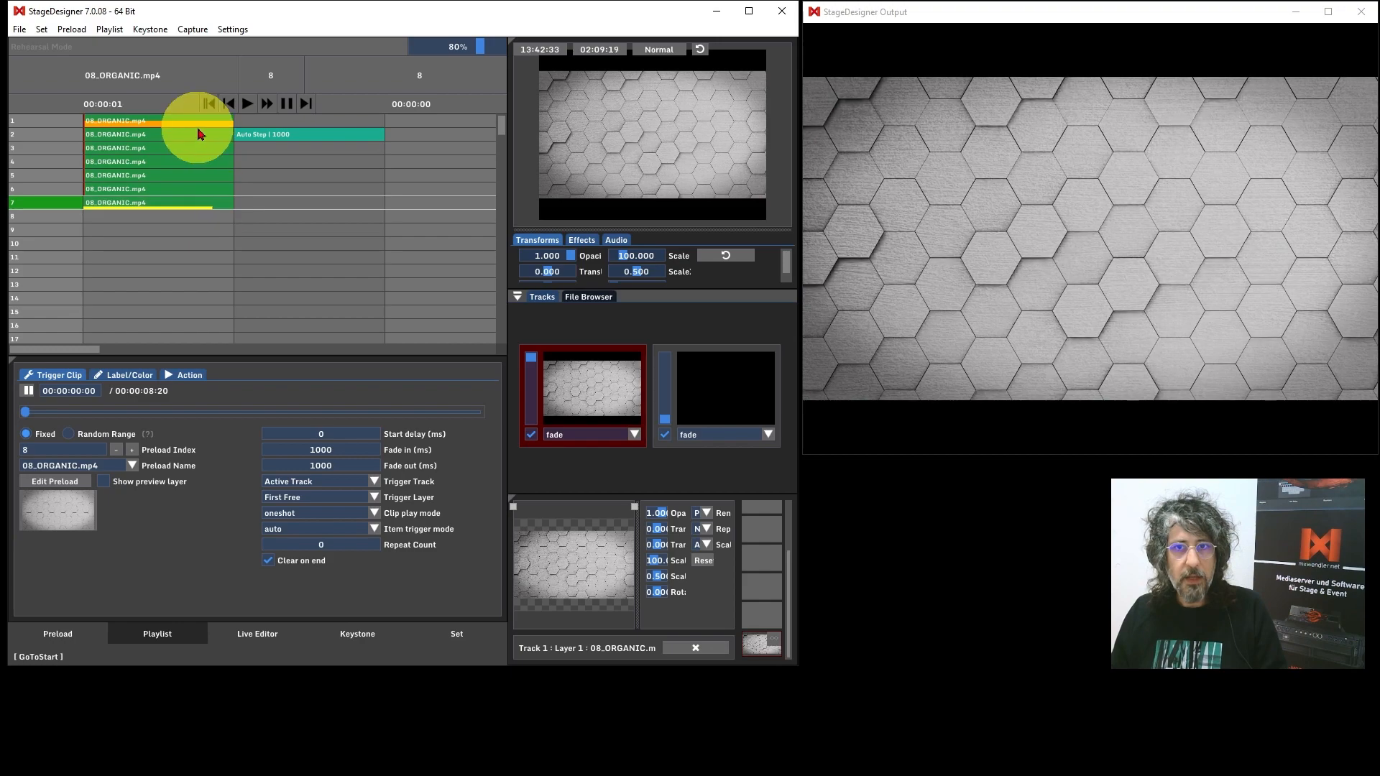
pyautogui.click(266, 103)
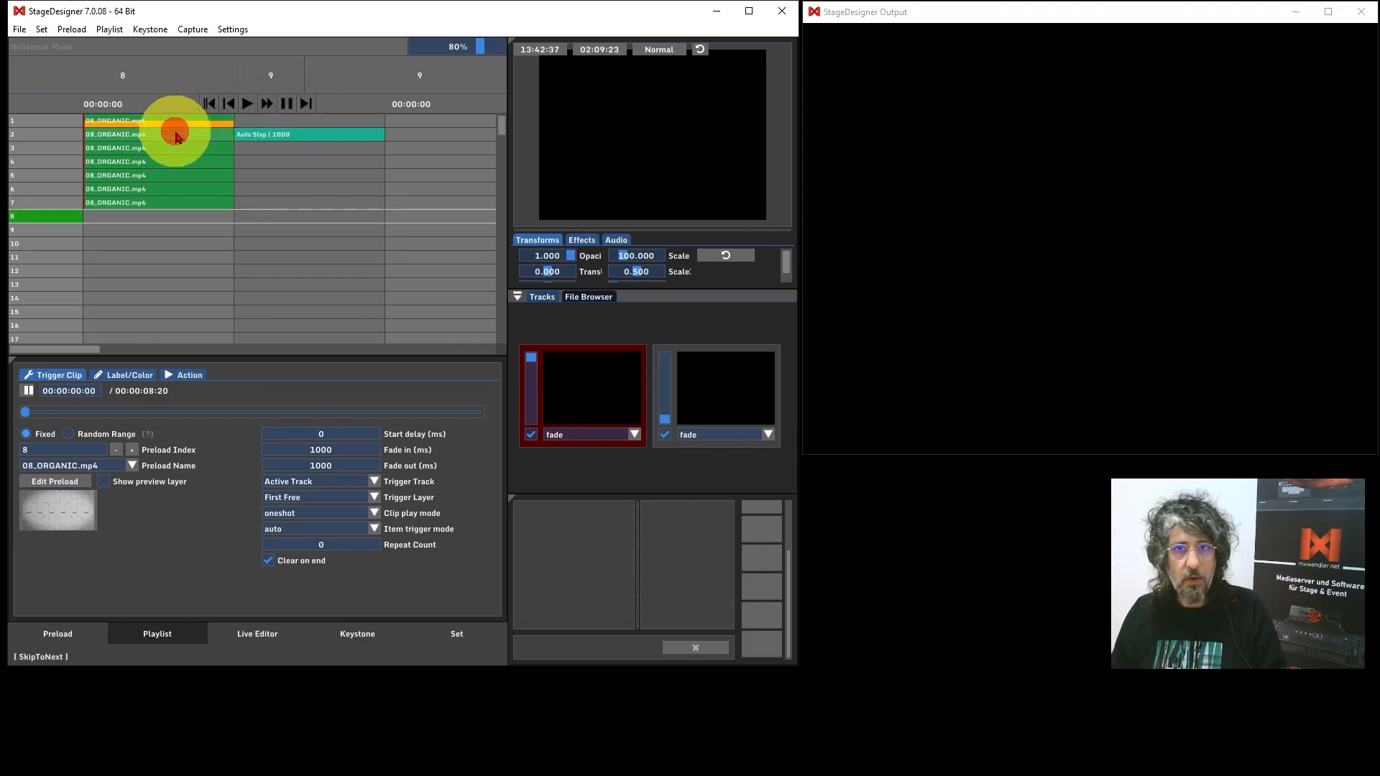